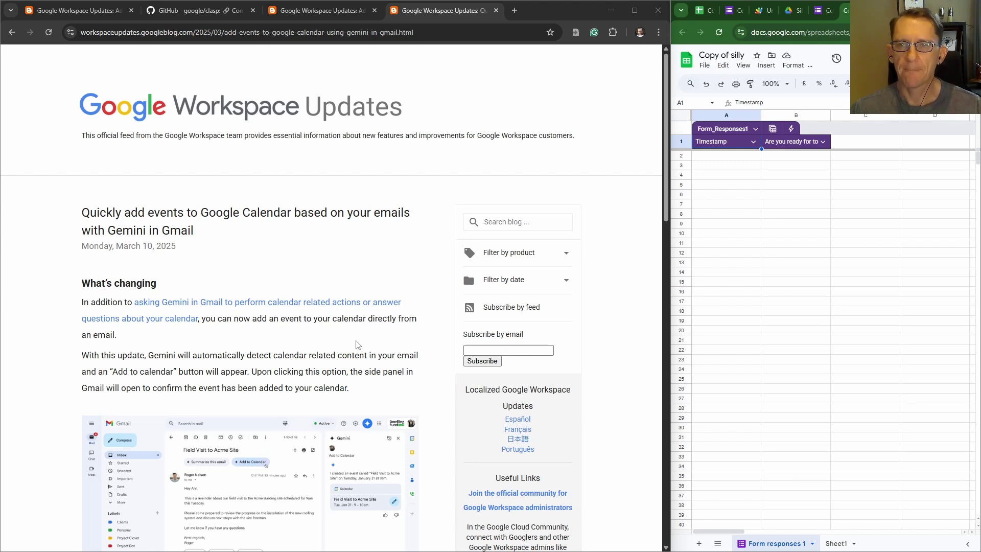
- Zoom the Gemini calendar-events blog post to 110% and scroll through it
scroll(358, 345, down, 2)
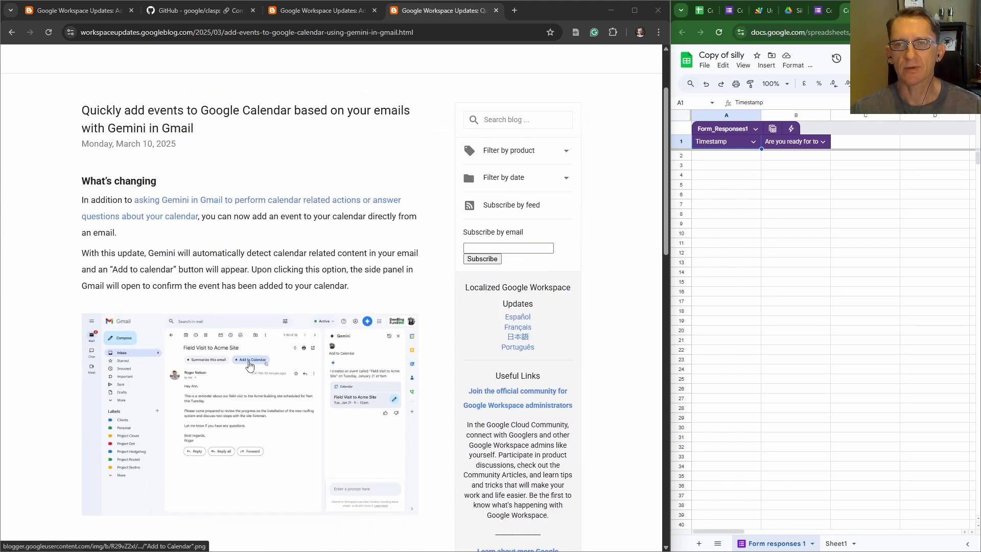
key(ctrl+plus)
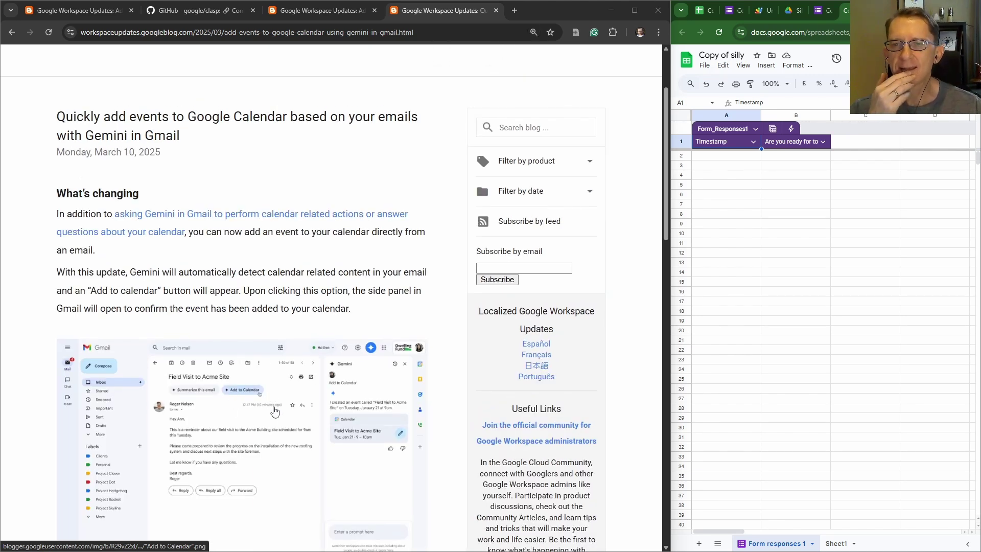
scroll(282, 417, down, 1)
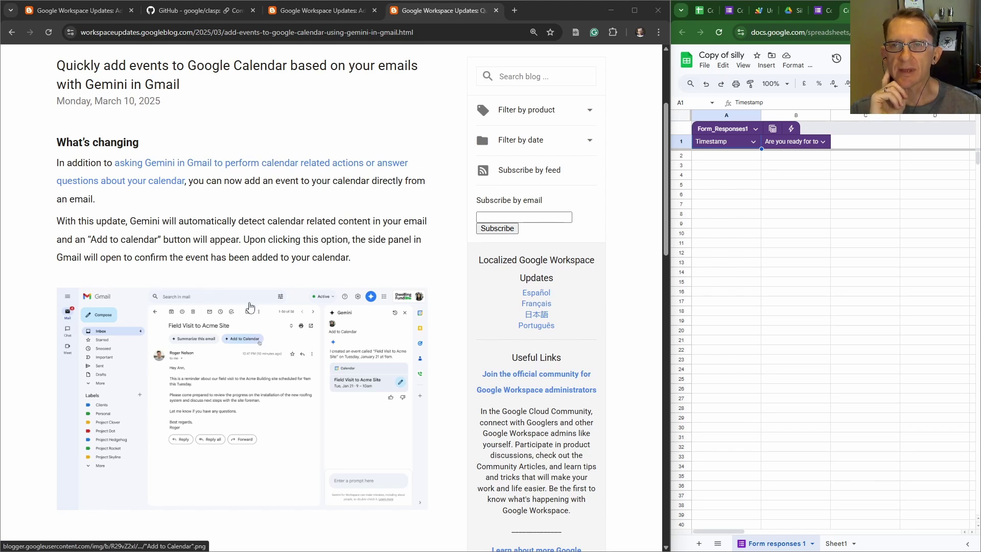
scroll(302, 393, down, 1)
scroll(301, 393, down, 1)
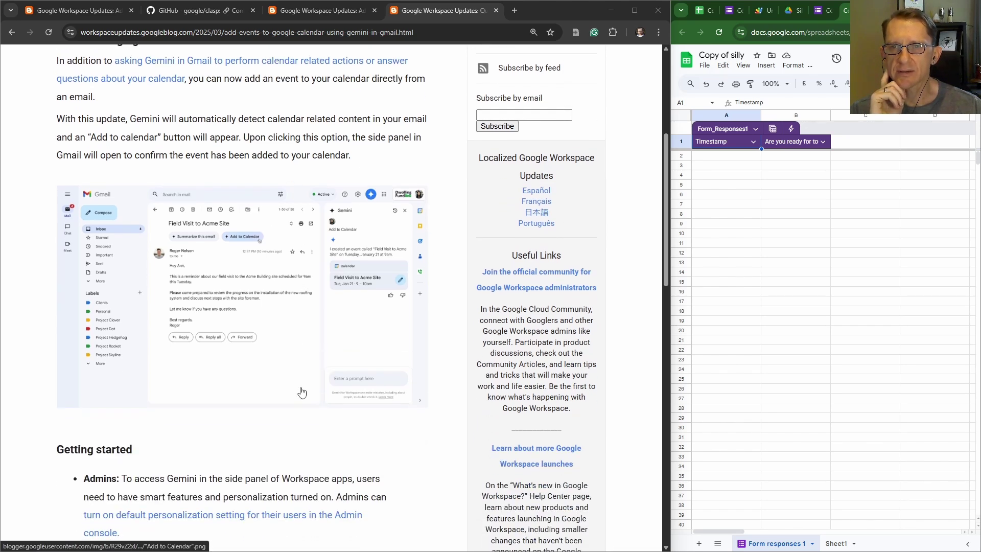
scroll(301, 393, up, 1)
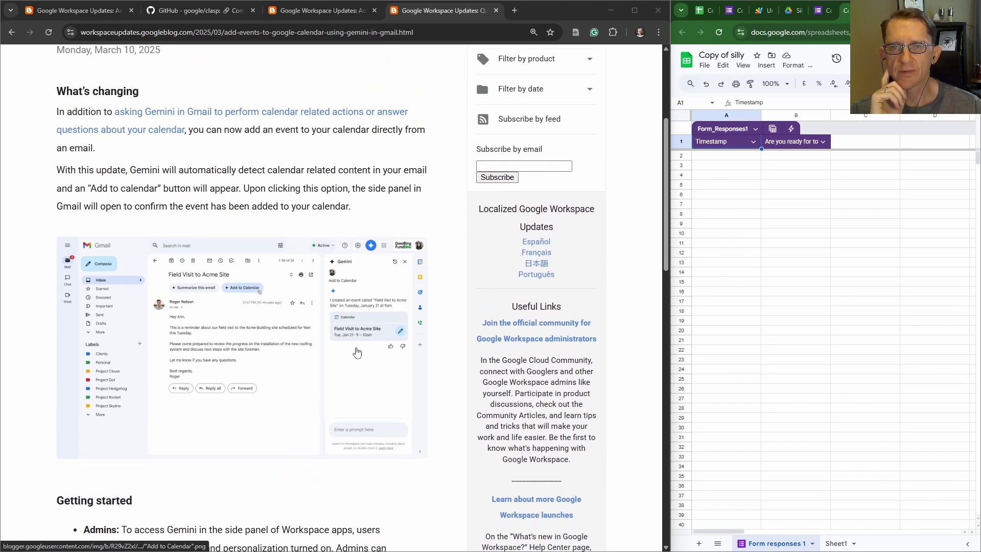
scroll(353, 340, up, 2)
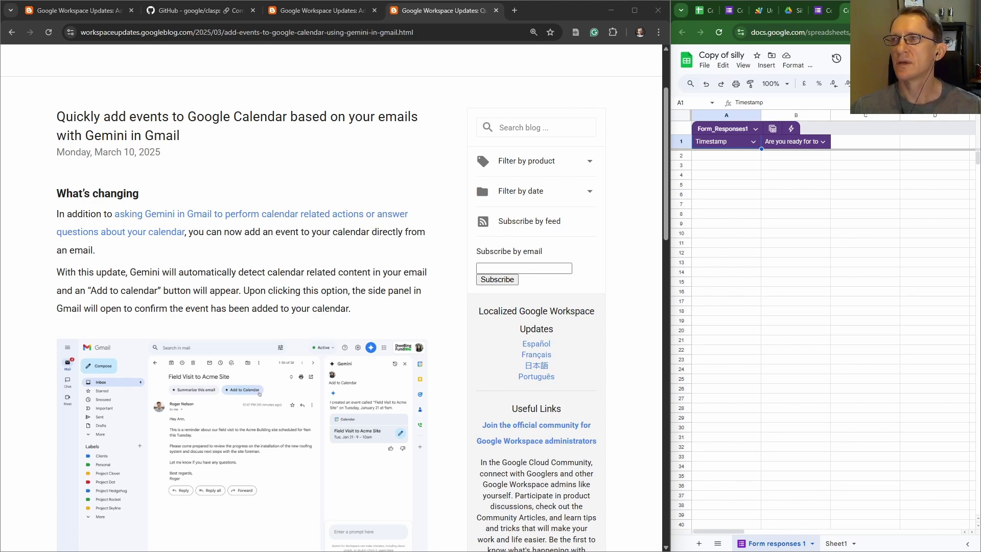
- Narrow the blog window and load Gmail in the window beside it
drag(669, 128, 433, 102)
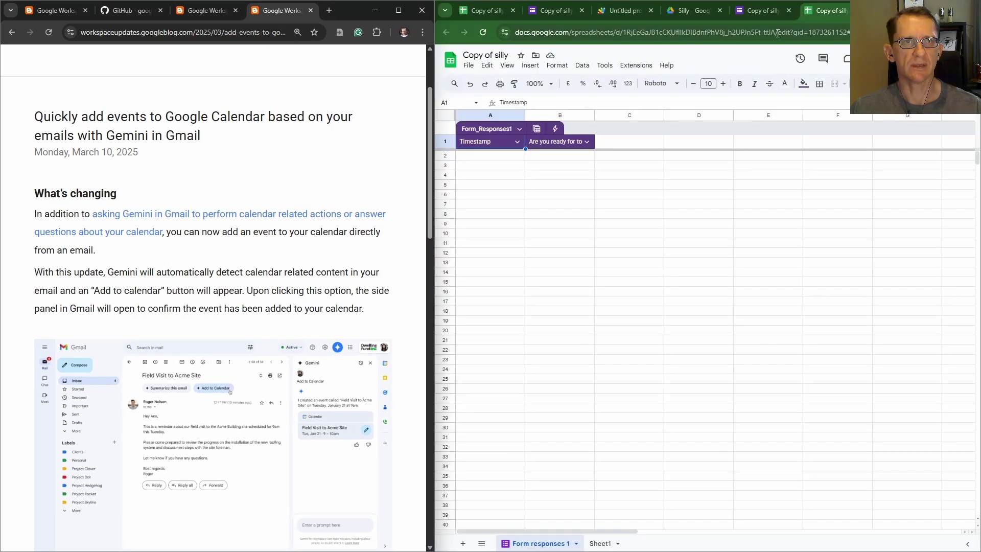
click(777, 32)
text(mail)
key(Return)
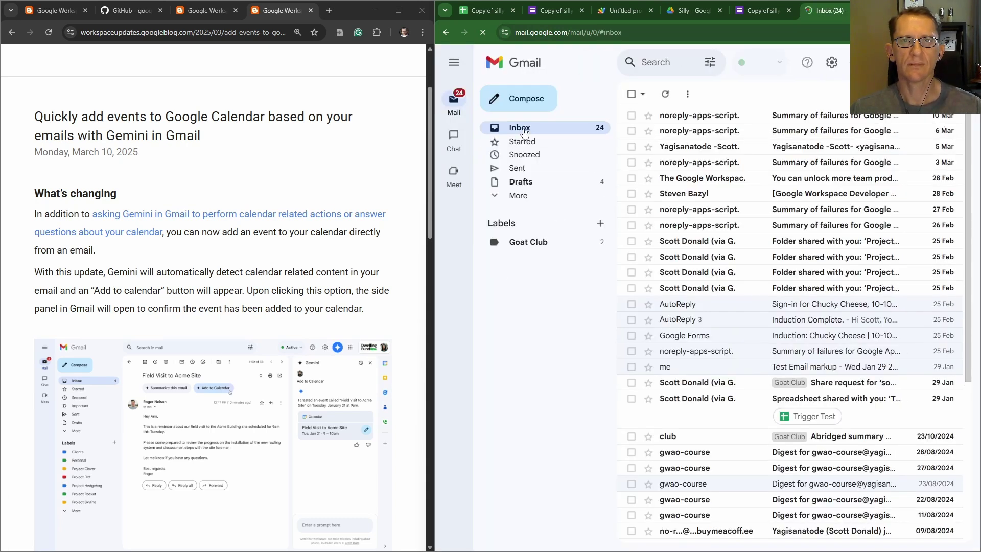
- Move all inbox conversations to the Bin, first 30, then the last two
click(632, 116)
scroll(633, 164, down, 5)
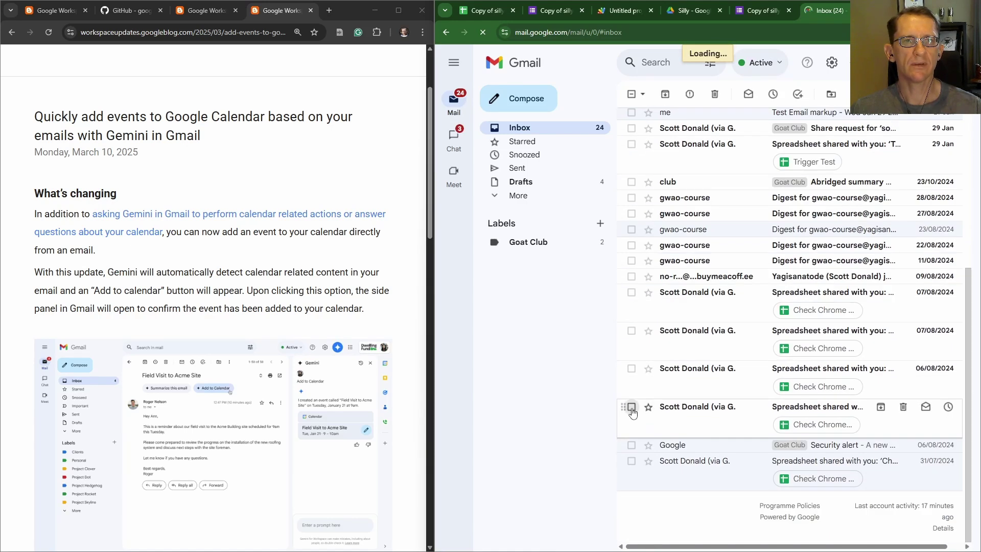
shift+click(632, 407)
scroll(634, 399, up, 5)
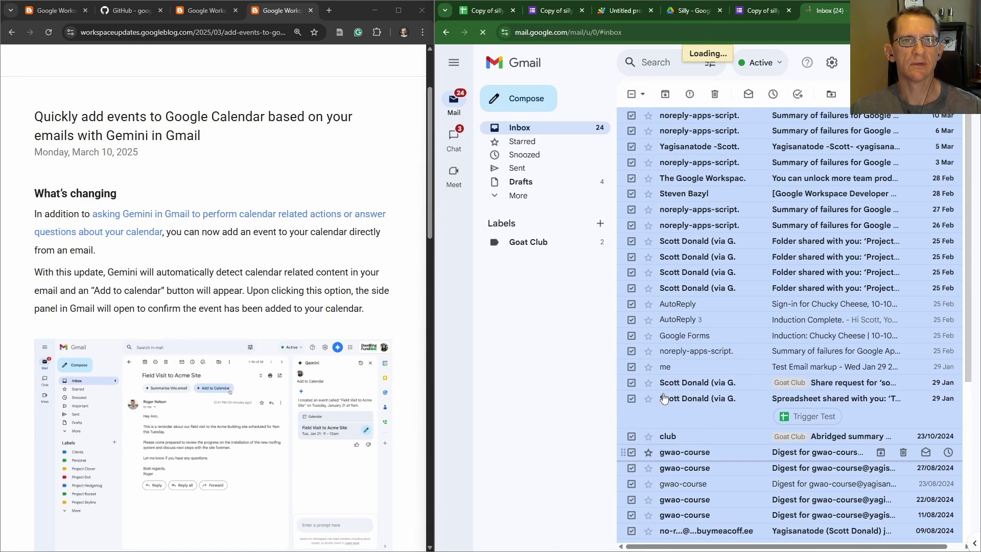
click(717, 95)
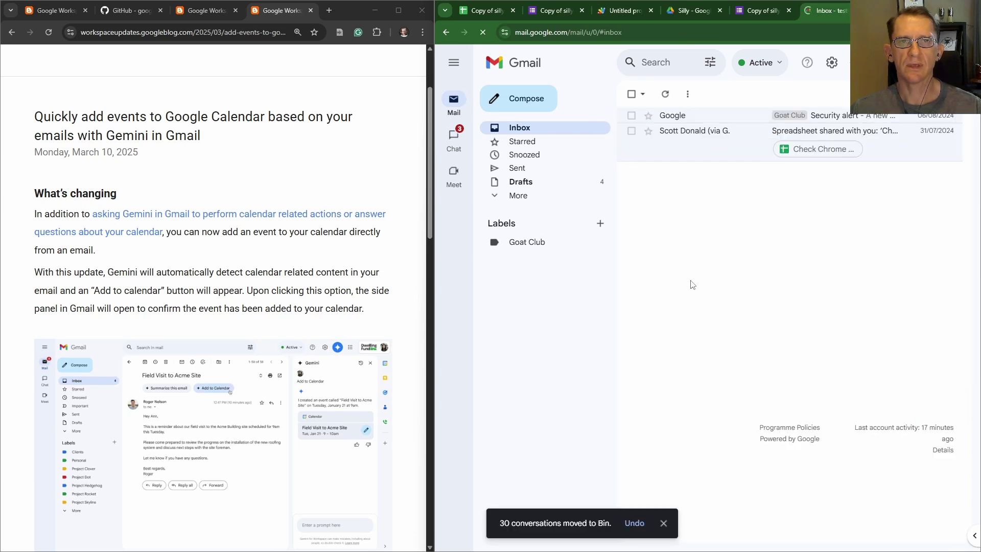
click(632, 116)
click(632, 131)
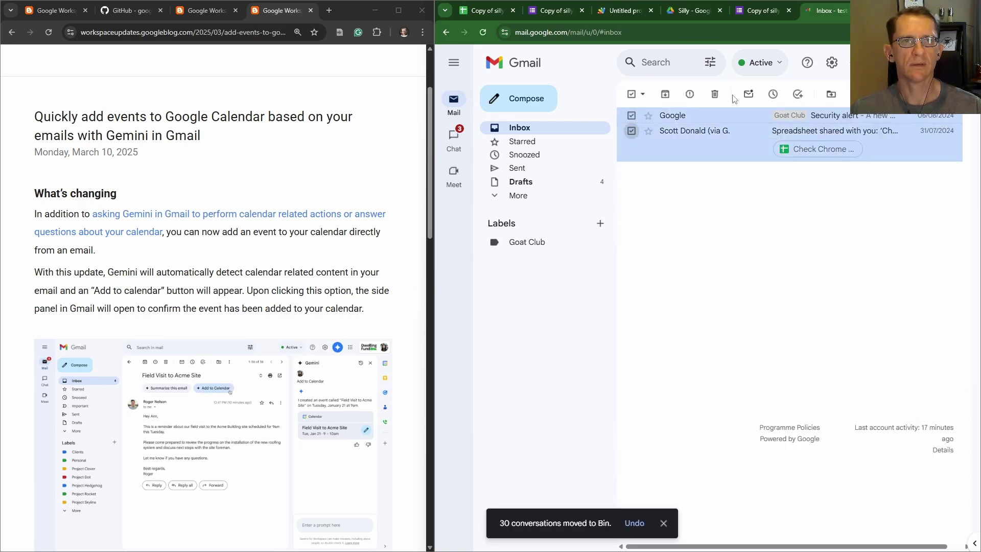
click(715, 95)
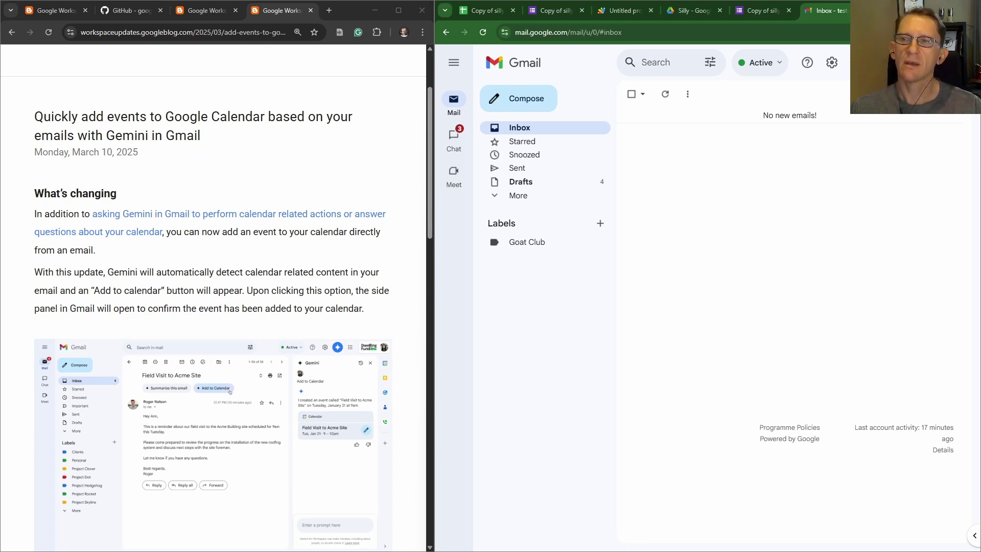
- Check today's date in the Windows clock flyout, then dismiss it
mouse_move(925, 551)
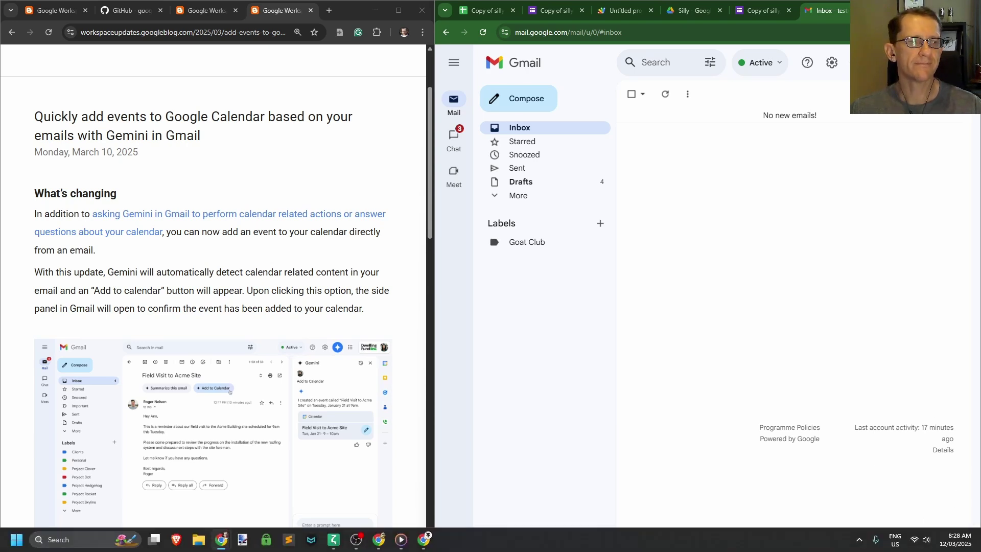
click(953, 540)
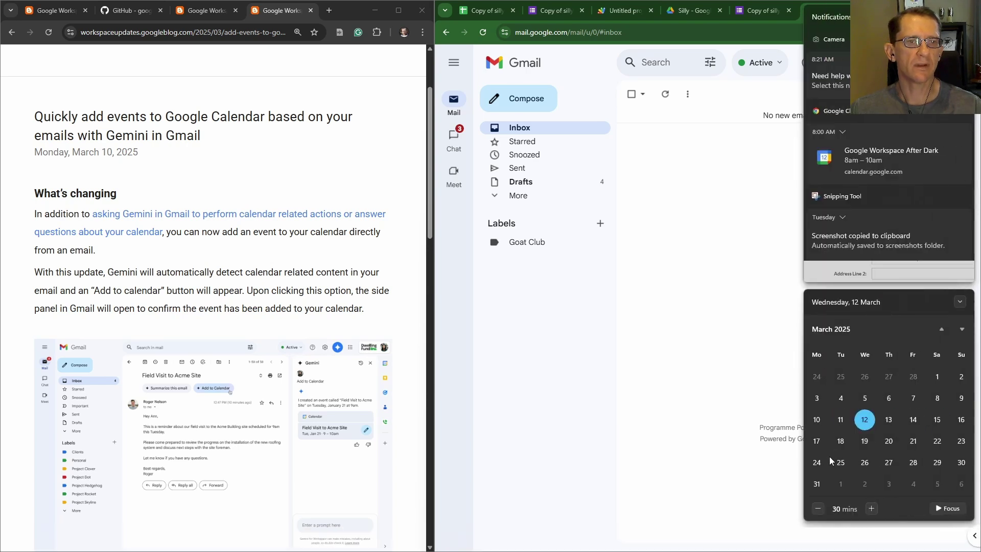
key(Escape)
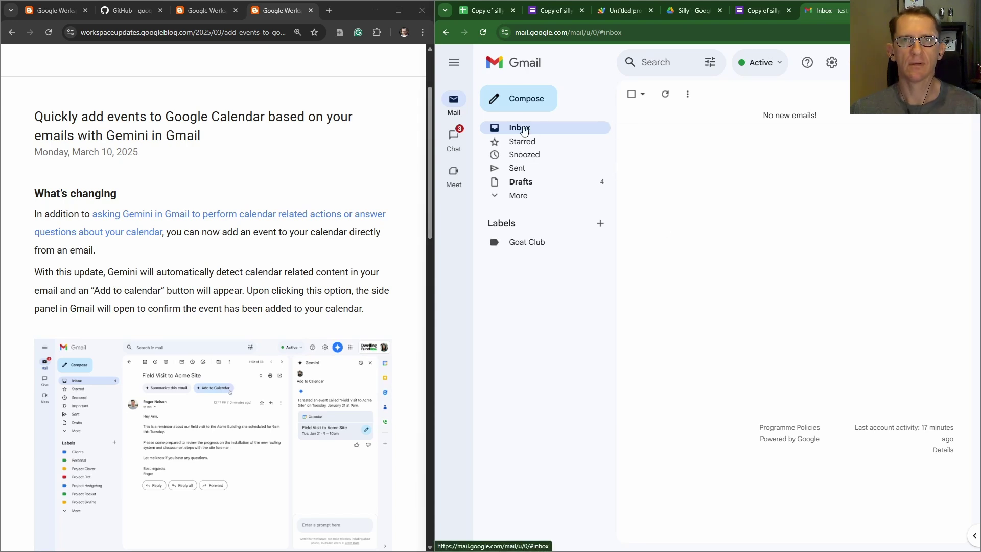
- Refresh the inbox and open the 'Dates for our meeting' email
click(665, 94)
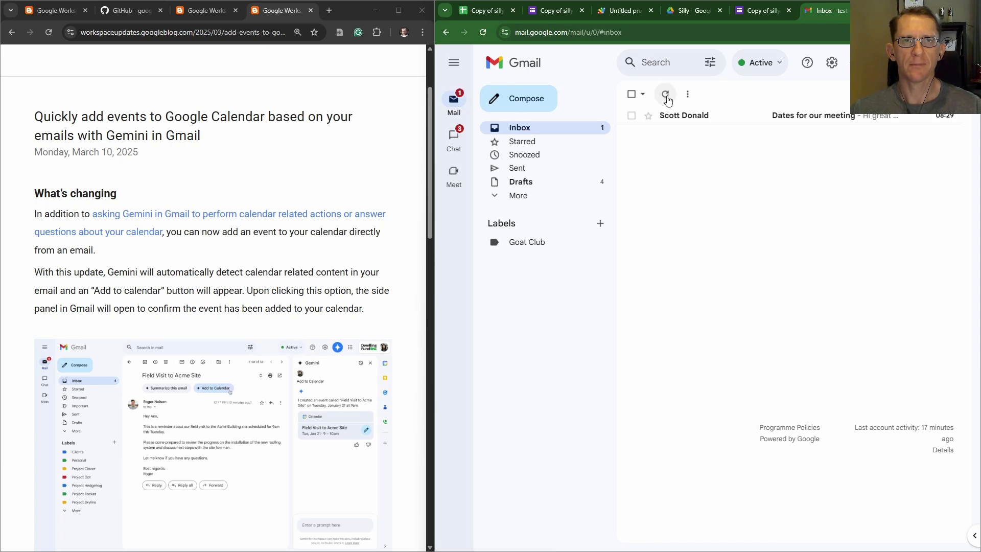
click(772, 121)
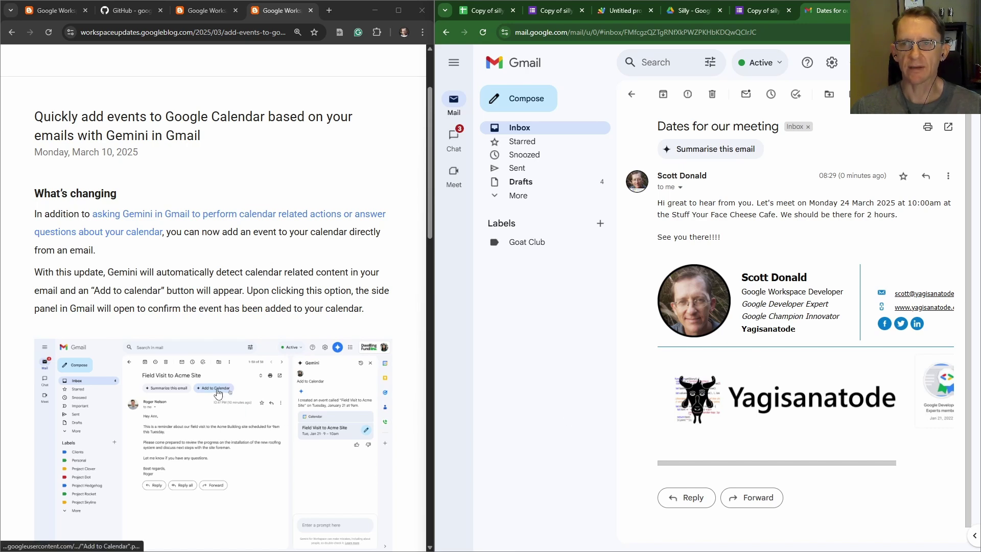
scroll(823, 228, right, 1)
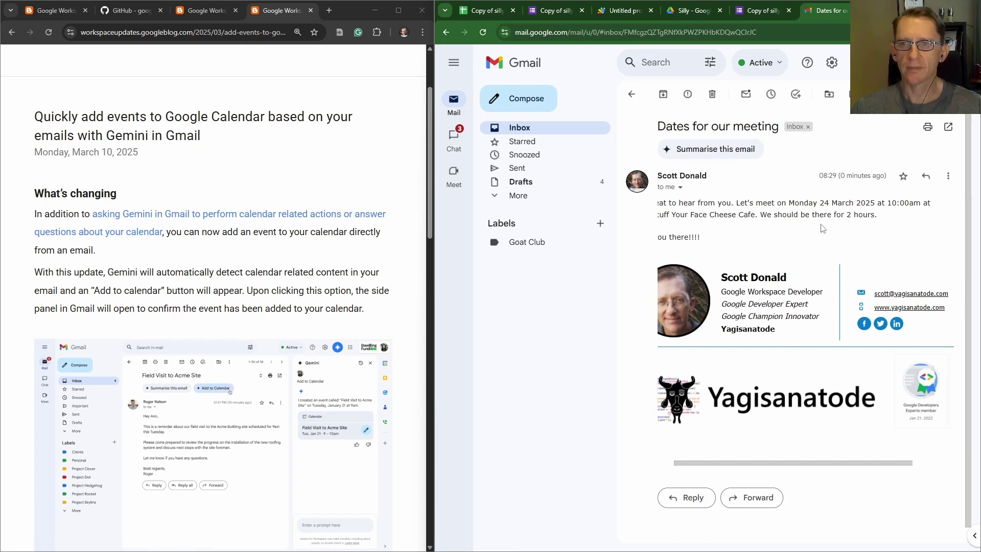
scroll(818, 235, left, 1)
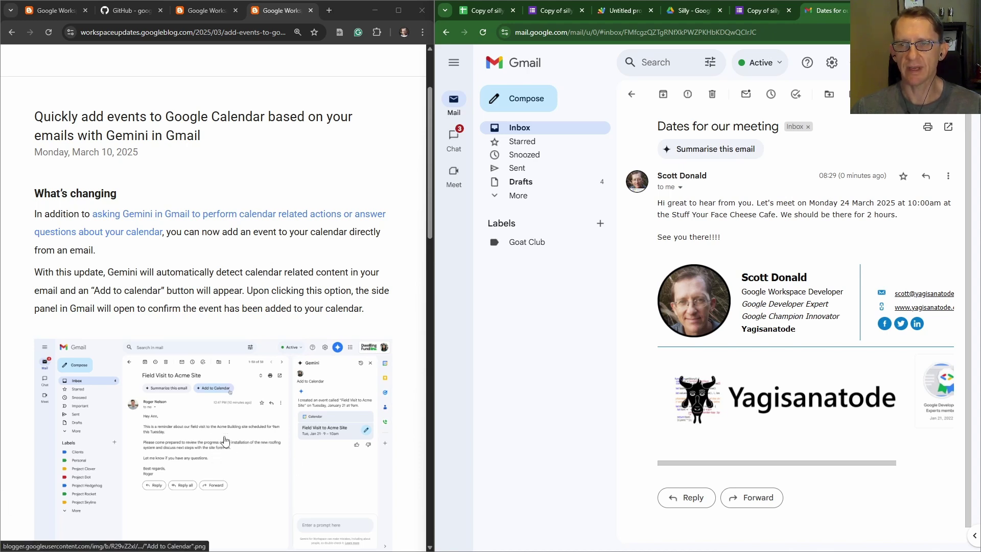
scroll(691, 248, right, 2)
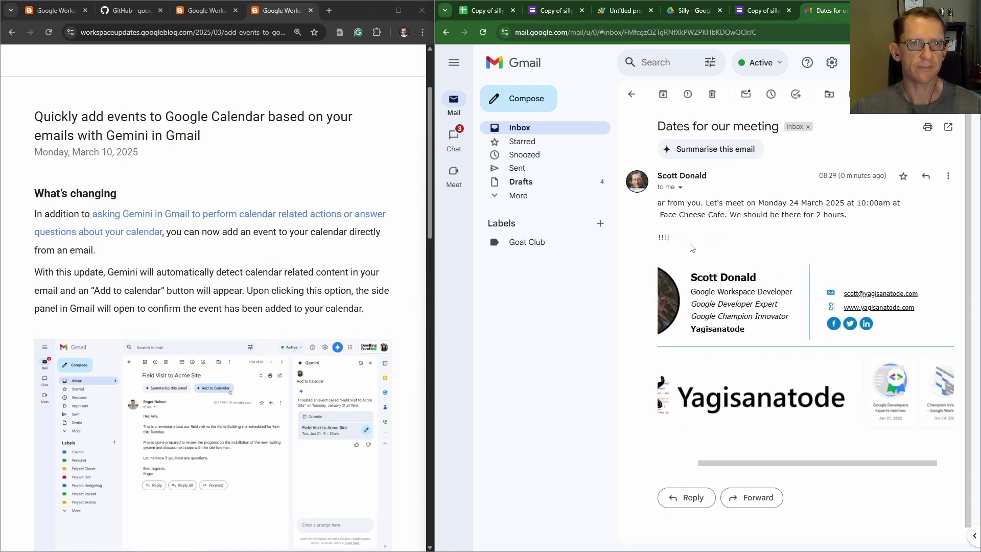
scroll(691, 248, left, 2)
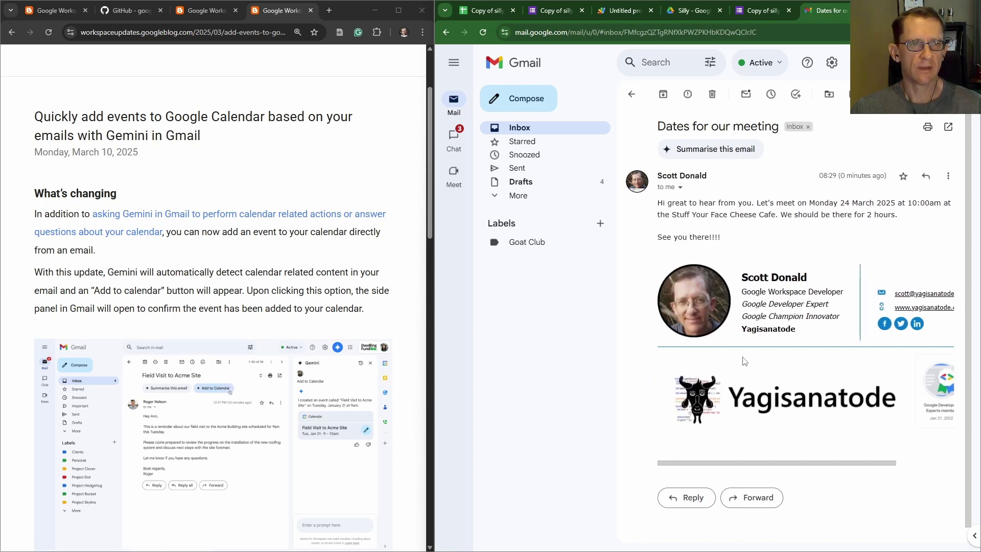
scroll(714, 334, down, 1)
scroll(714, 334, up, 1)
- Open Gemini beside the email and send 'Schedule this time in my calendar.'
click(849, 63)
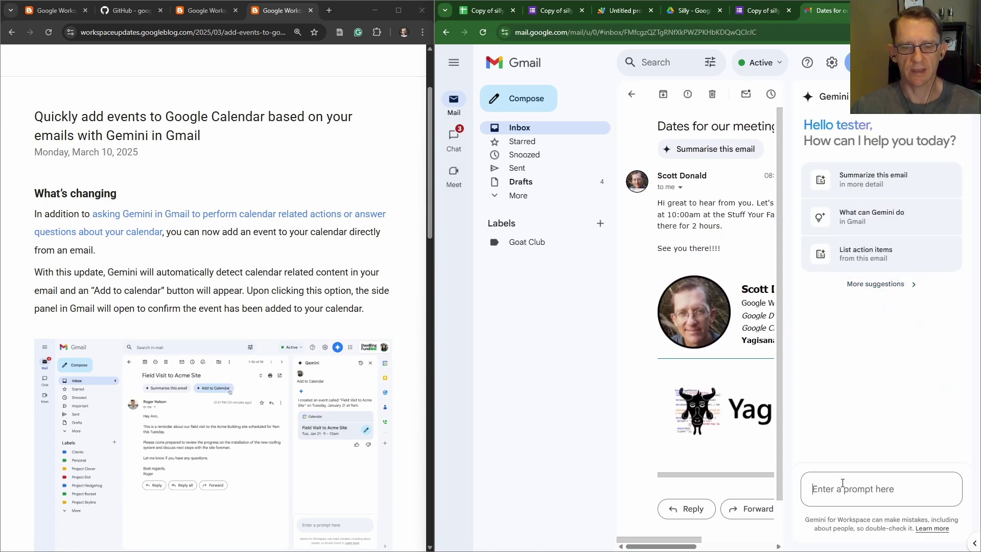
text(Add a ca)
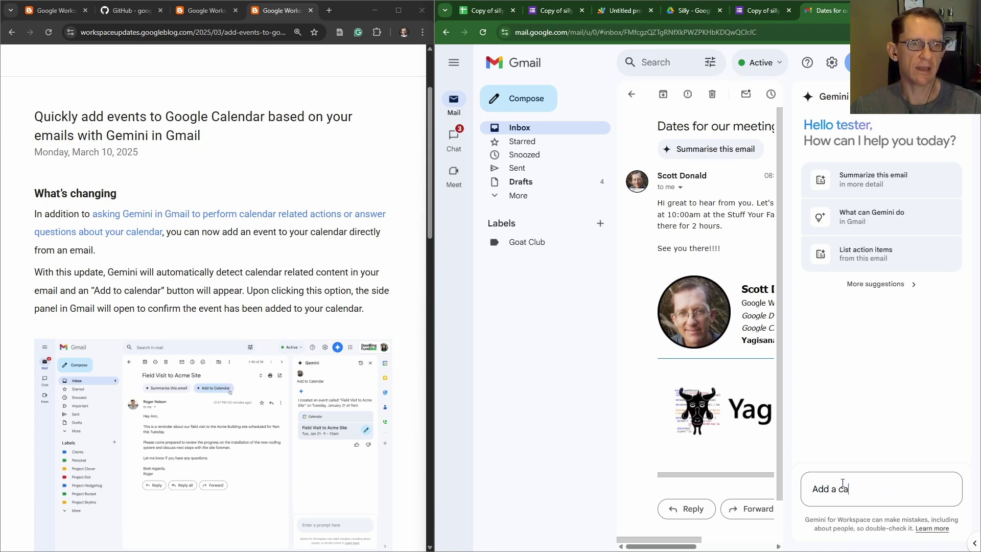
text(lendar)
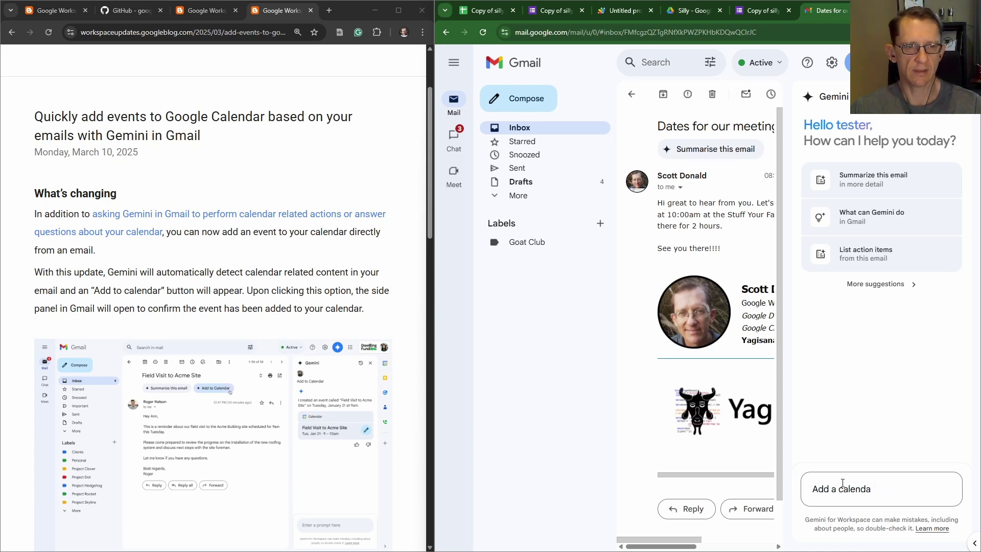
key(BackSpace)
key(BackSpace)
key(BackSpace)
key(BackSpace)
key(BackSpace)
key(BackSpace)
key(BackSpace)
key(BackSpace)
key(BackSpace)
key(BackSpace)
key(BackSpace)
key(BackSpace)
key(BackSpace)
text(Scheck)
key(BackSpace)
key(BackSpace)
text(edule this time in my cal)
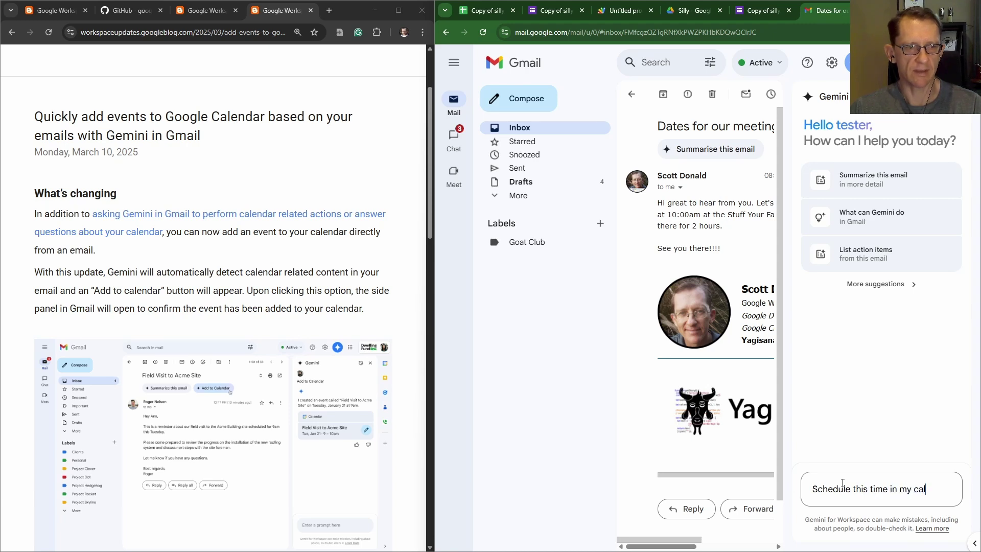
text(endar.)
key(Return)
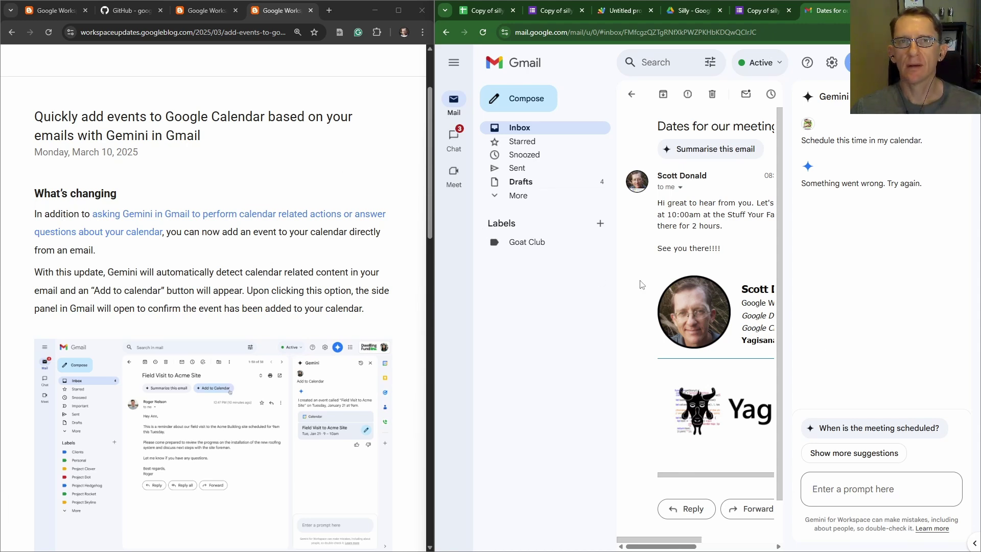
- Reopen Gemini via Summarise this email and send 'Schedule this to my calendar, please'
click(734, 248)
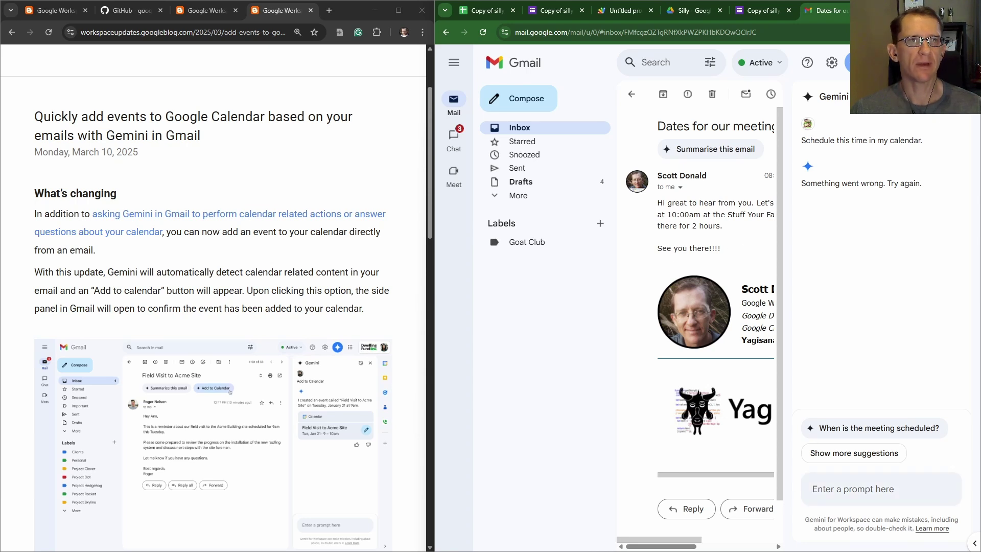
click(853, 62)
drag(731, 240, 658, 206)
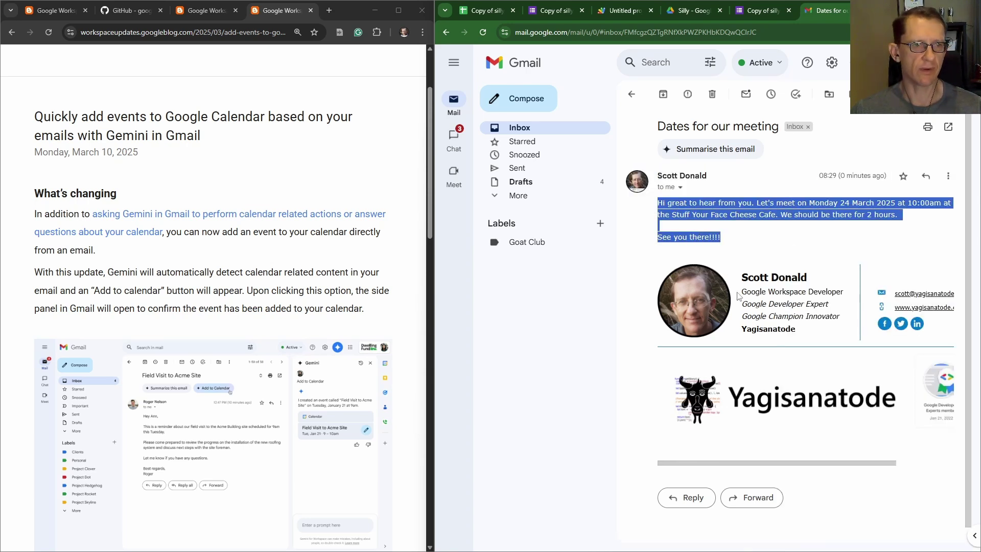
click(528, 102)
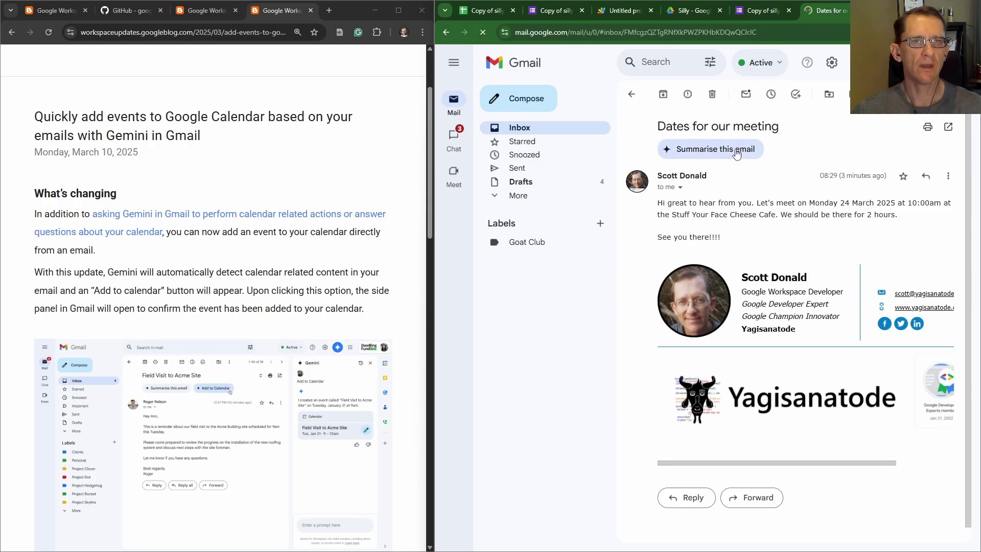
click(737, 153)
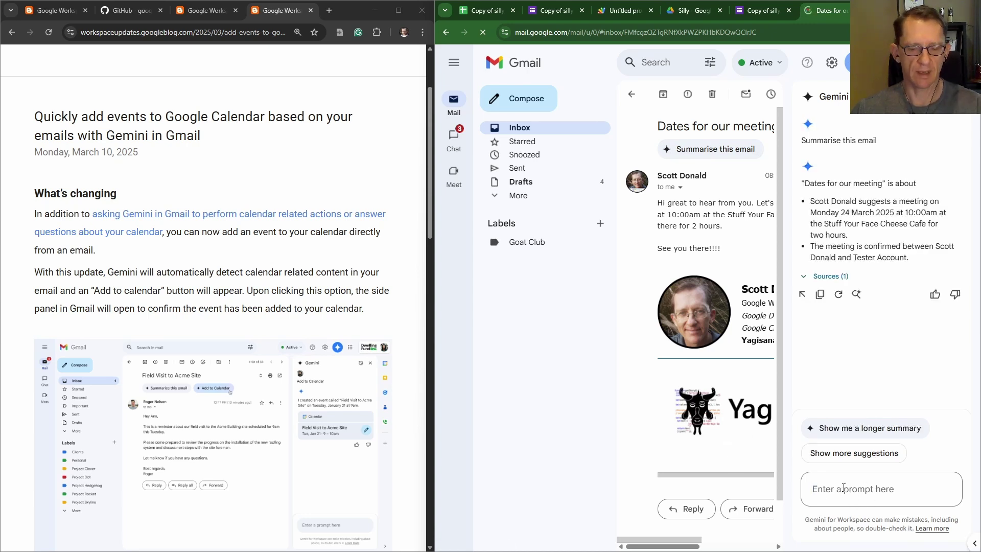
text(Schedule this )
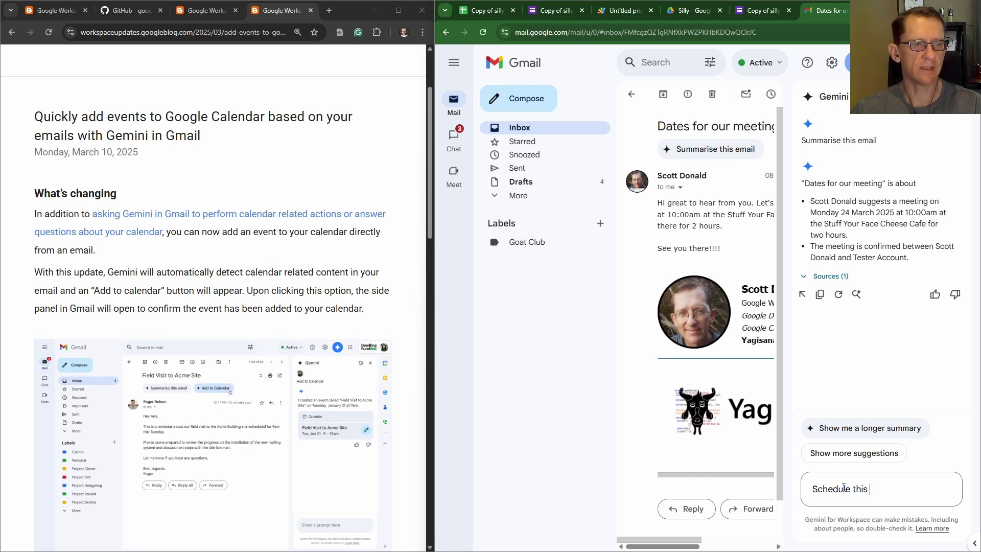
text(to my c)
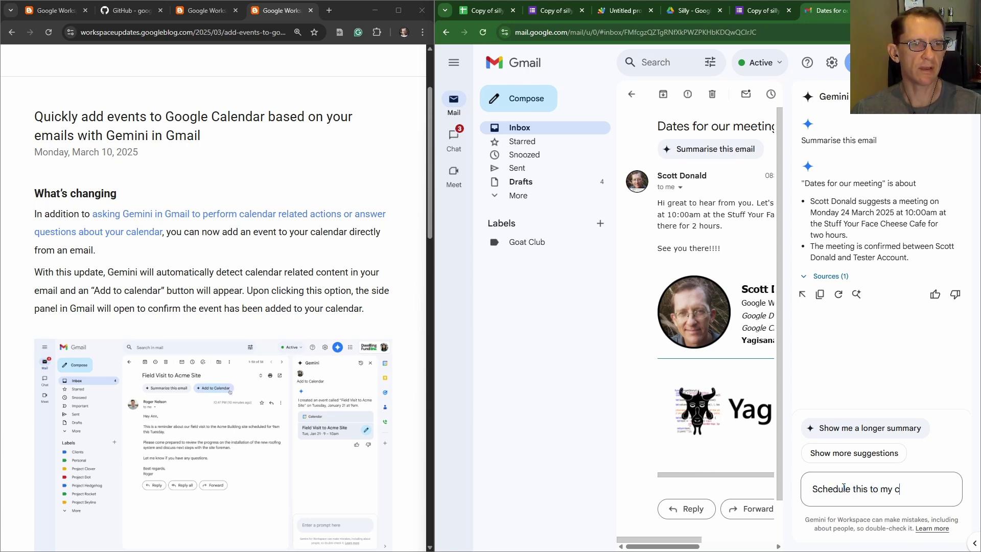
text(alendar)
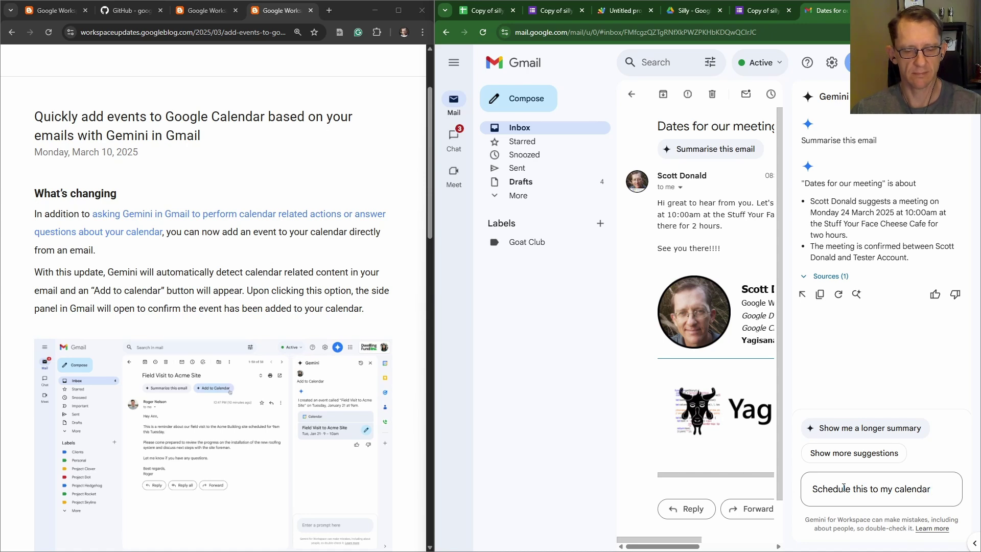
text(, please.)
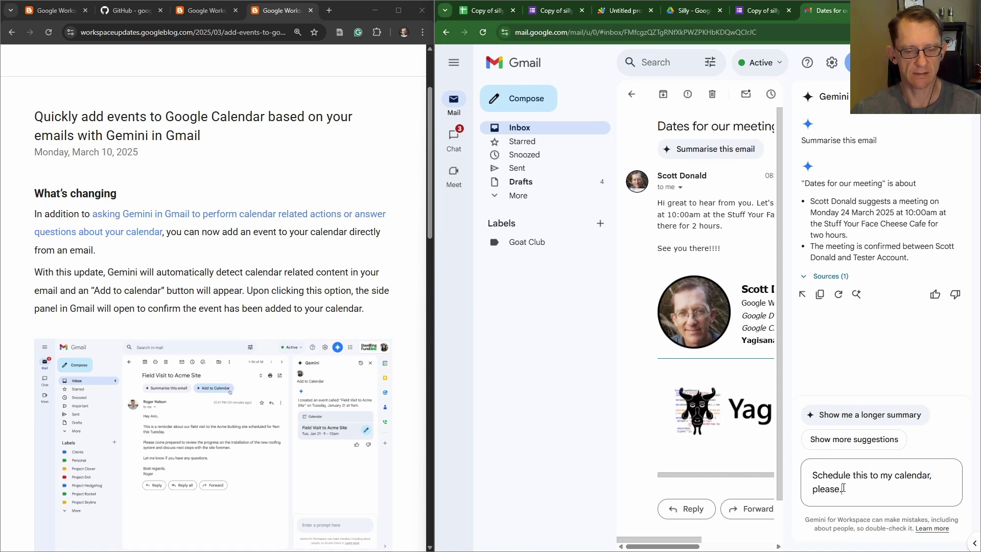
key(Return)
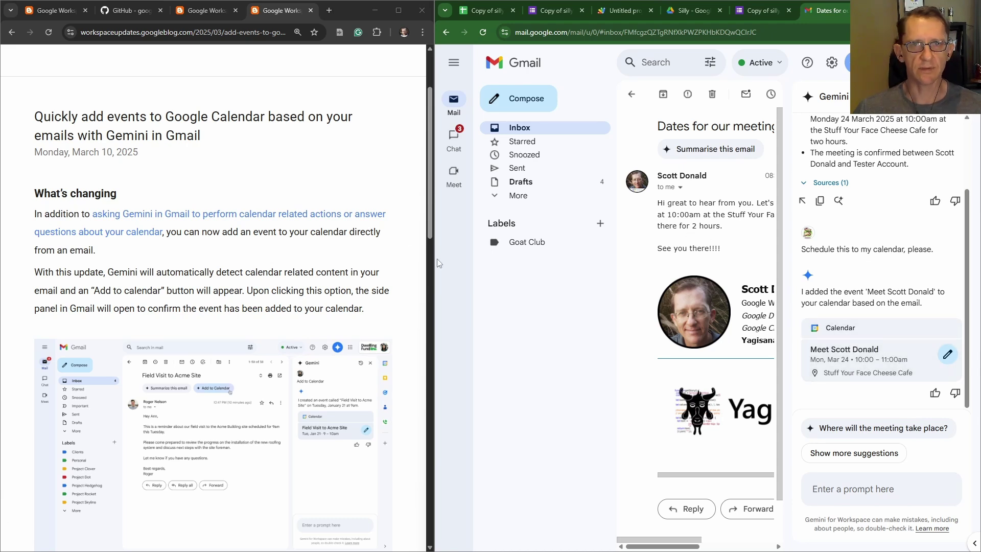
- Drag the snapped-window divider left to widen the Gmail window
drag(436, 258, 217, 240)
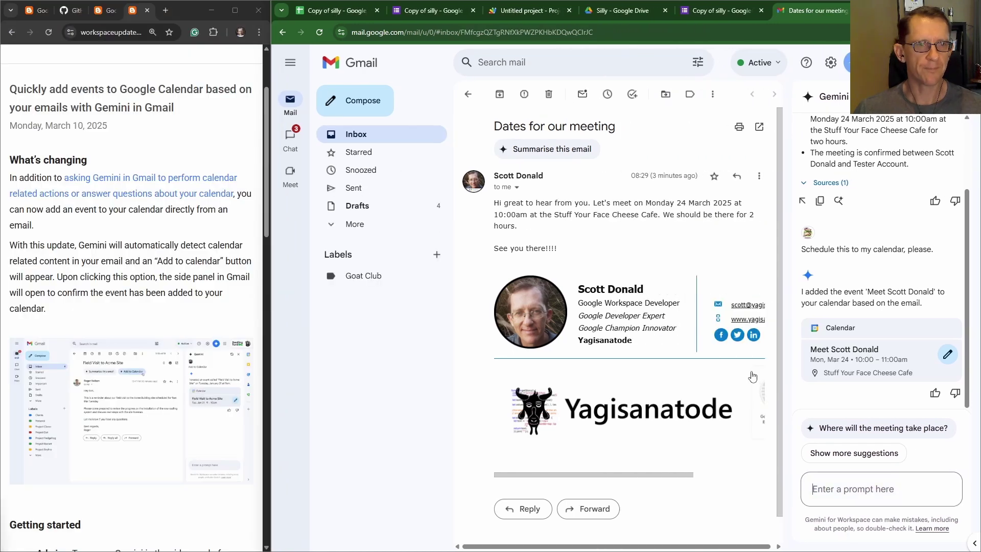
- Review the new 24 March event's details in Google Calendar, then return to Gmail
click(863, 369)
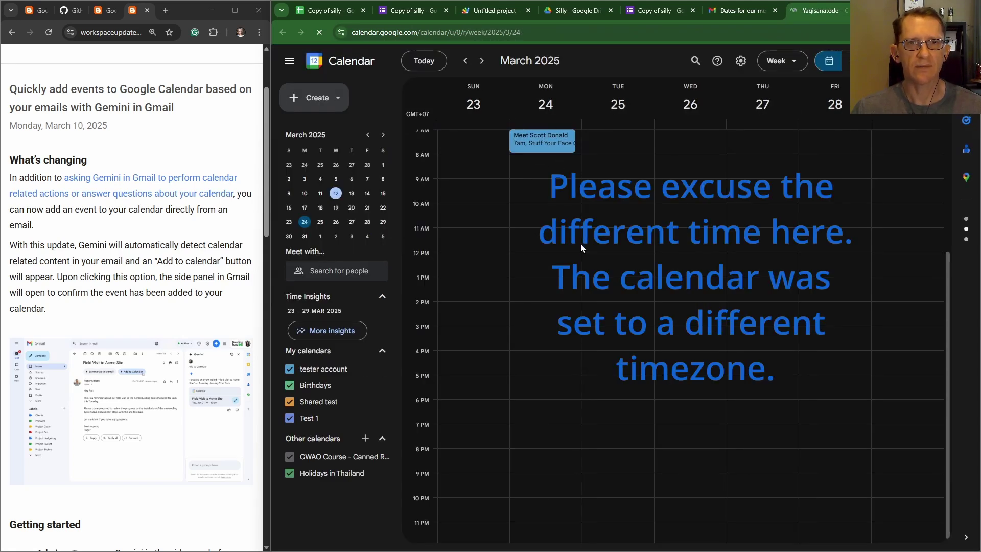
click(547, 197)
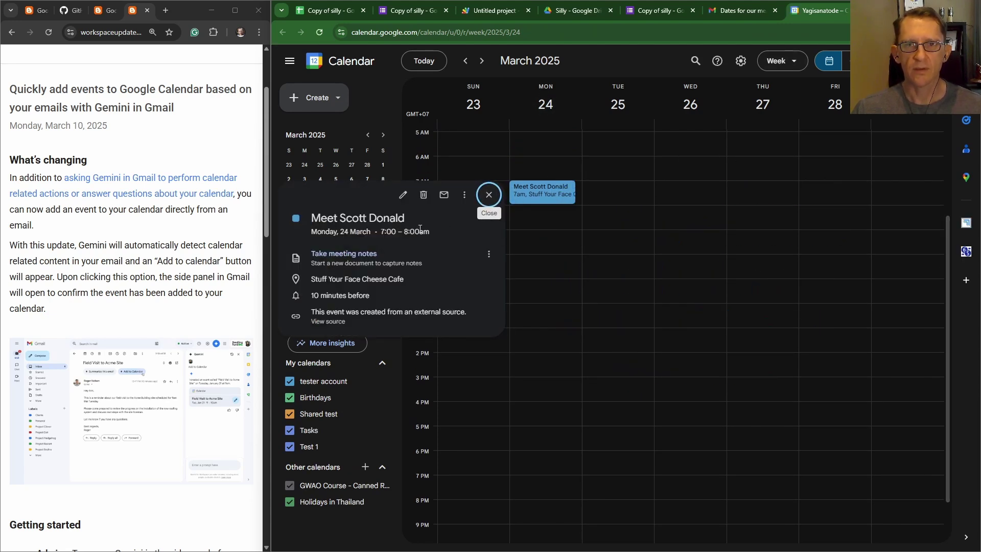
drag(419, 231, 408, 230)
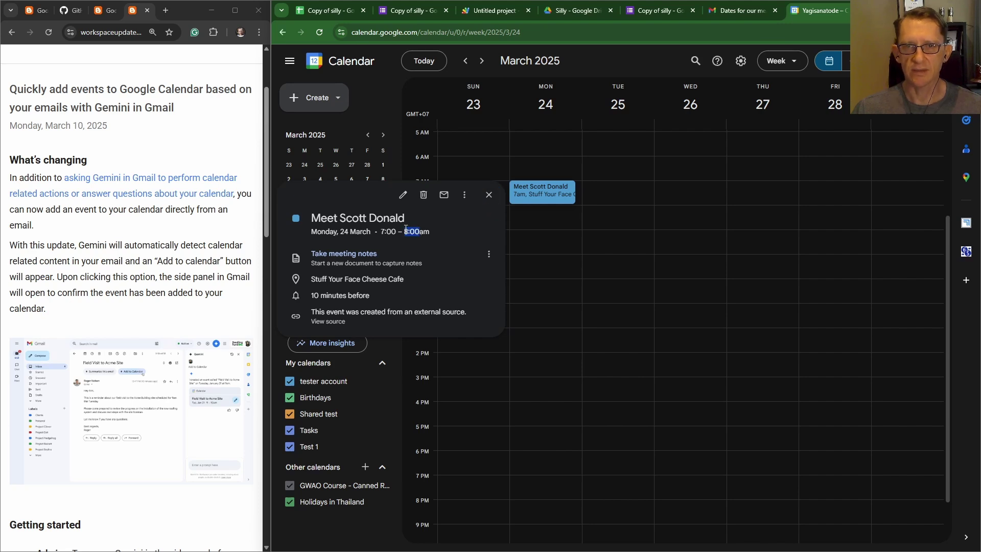
click(571, 260)
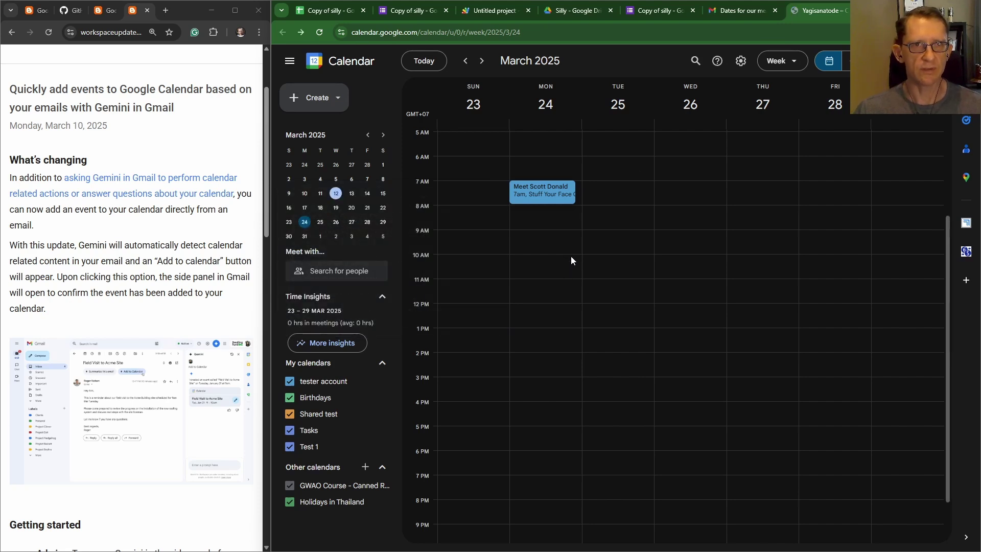
click(739, 11)
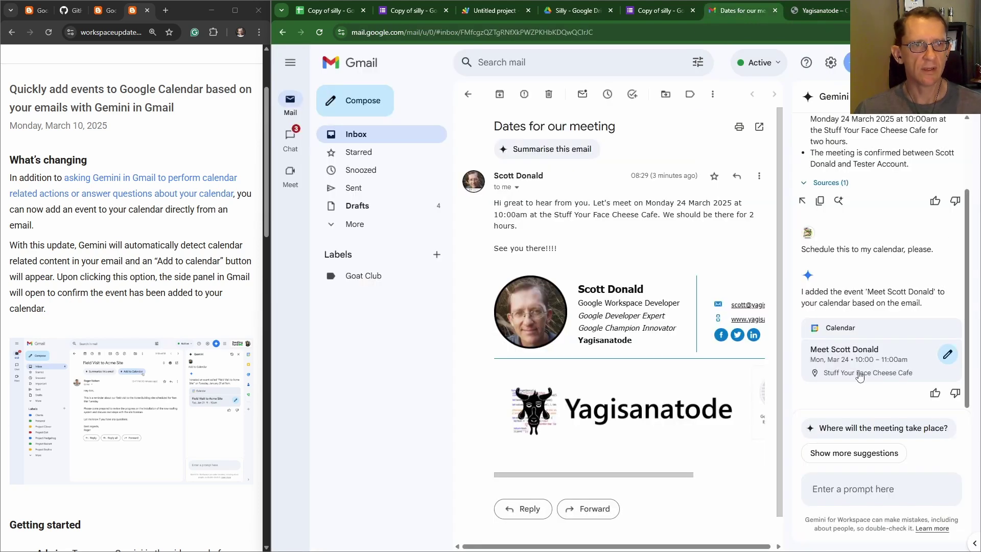
- Ask Gemini 'What's the duration for this meeting'
click(859, 485)
text(What)
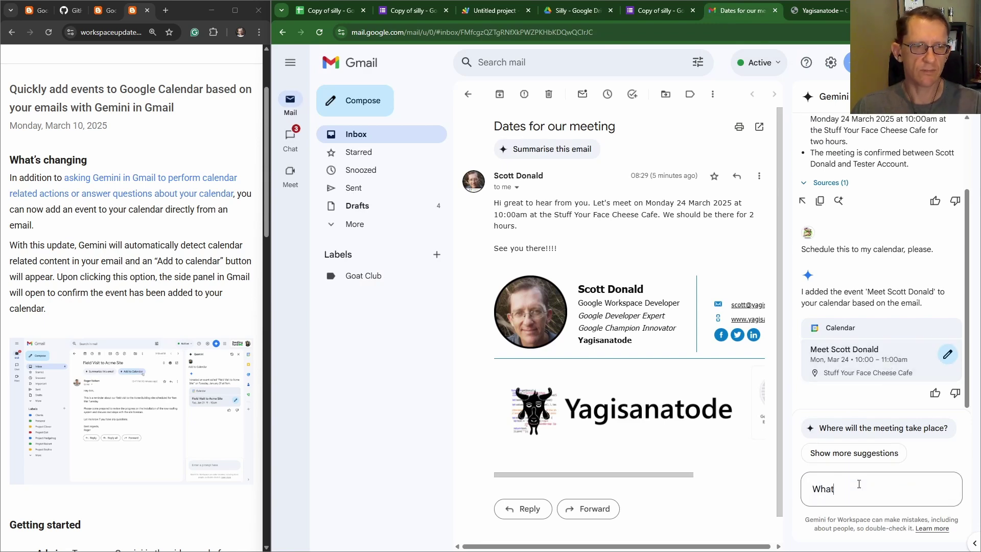
text('s the dur)
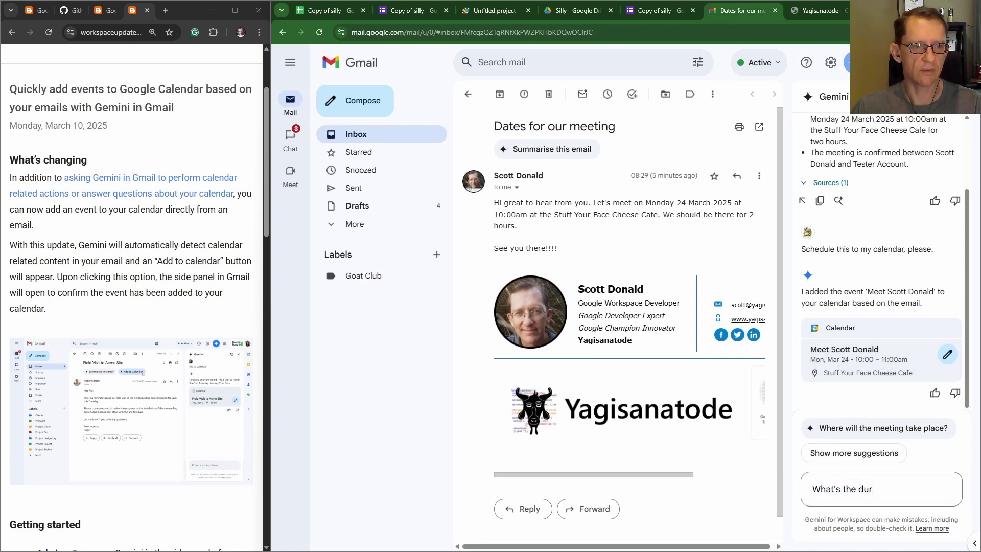
text(ation for this)
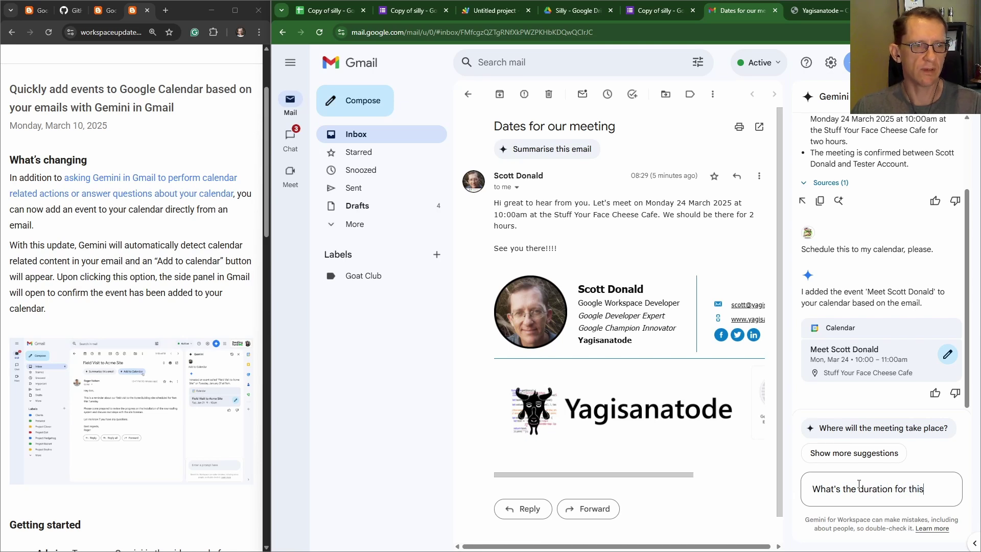
text( meeting)
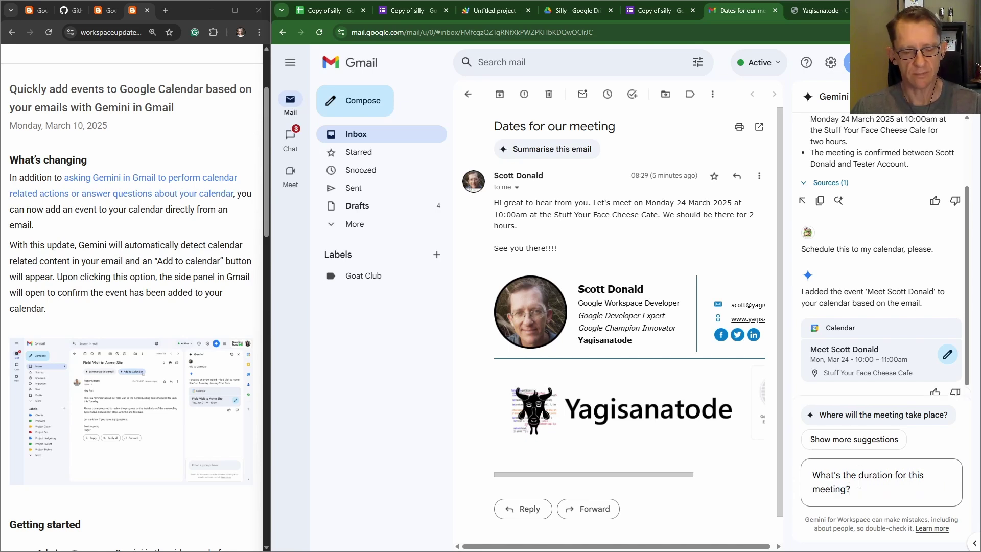
key(Return)
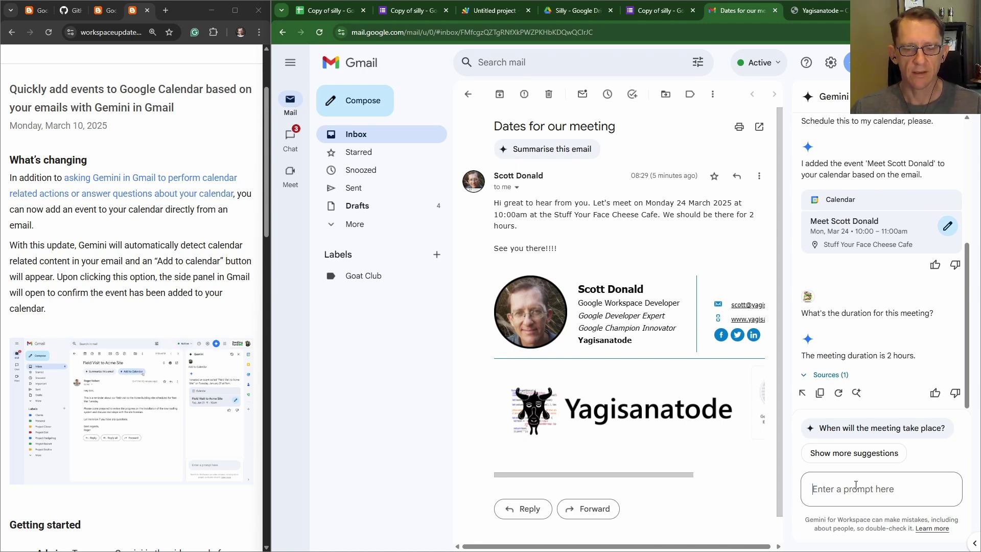
- Ask Gemini why it made the calendar event only one hour long
text(So why did you )
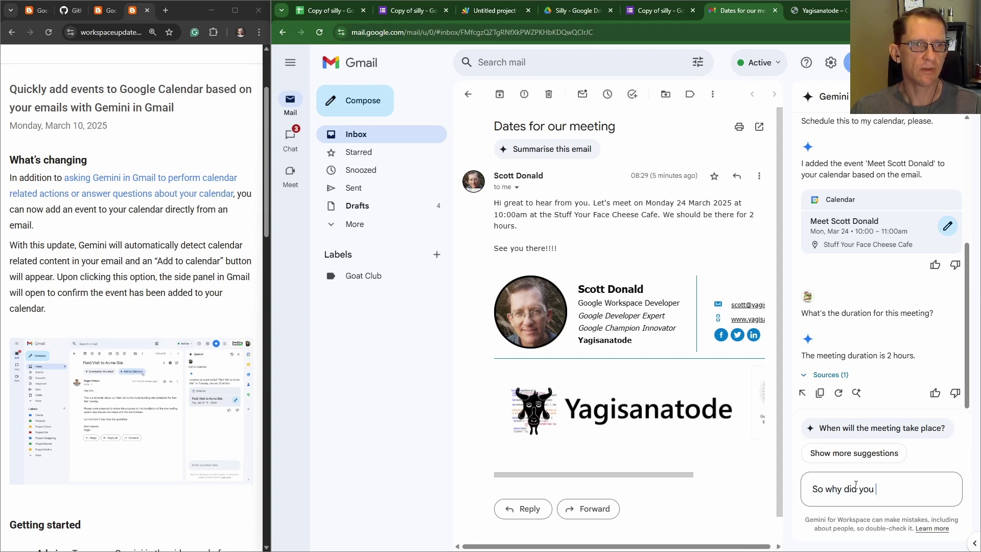
text(make the callendar )
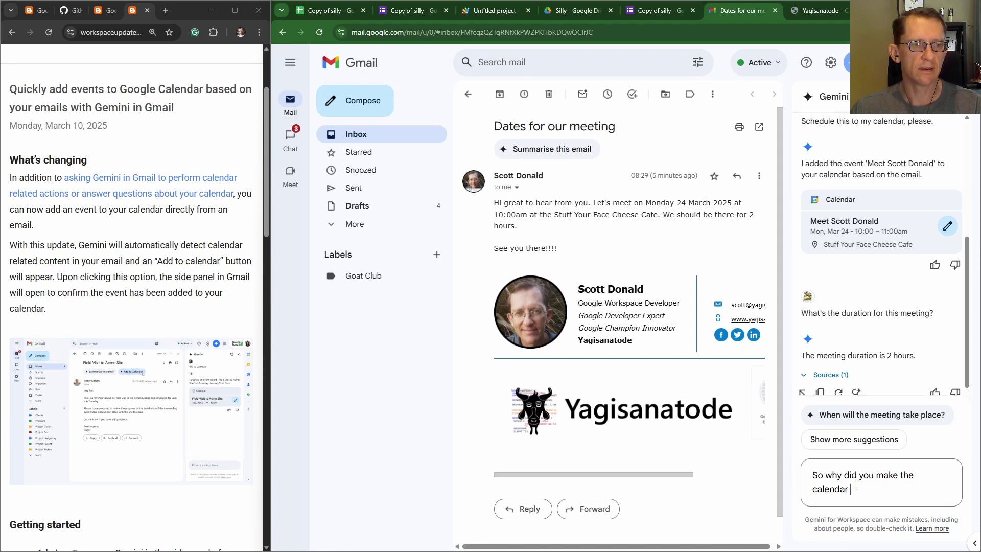
text(event for onl)
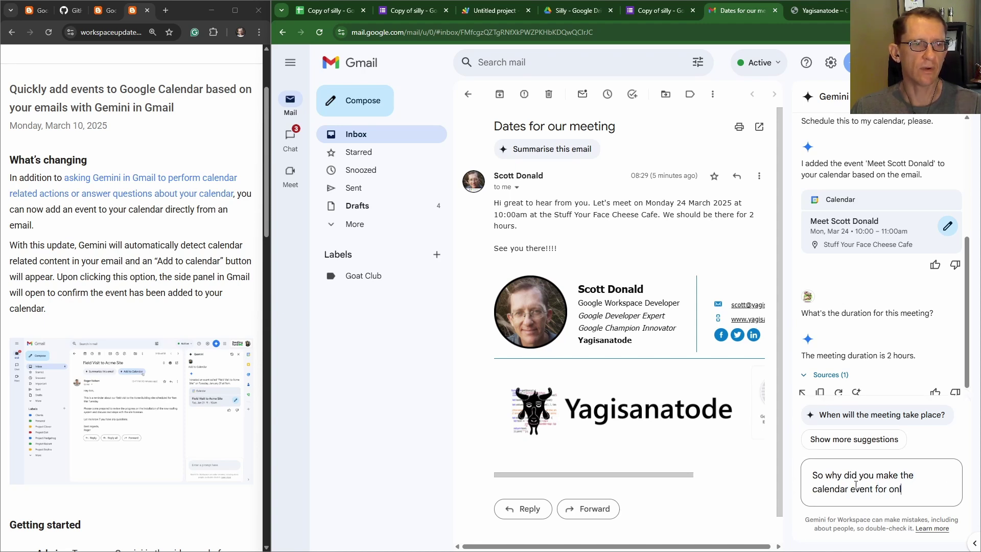
text(y one hour)
text(?)
key(Return)
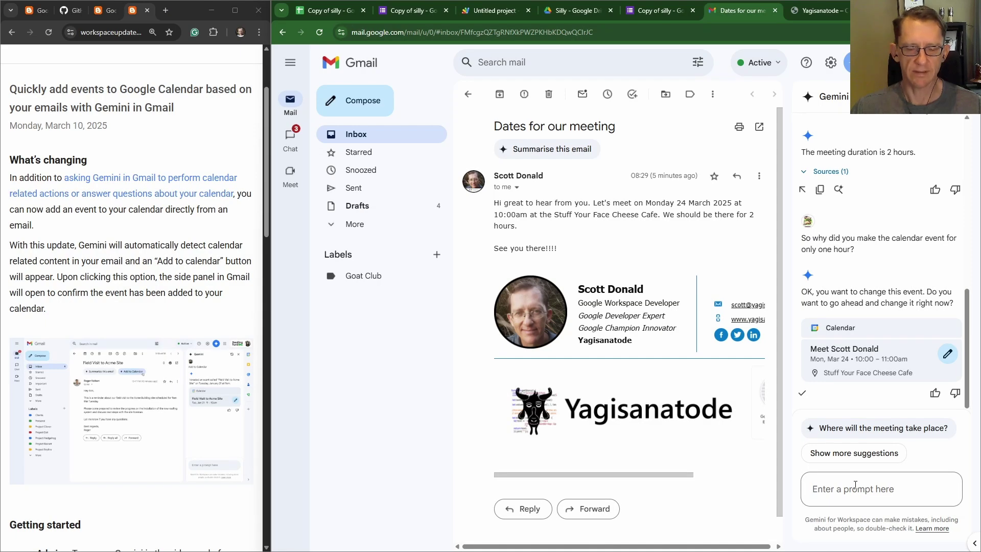
- Reply 'yes, I do.' to Gemini's offer to change the event
text(yes,)
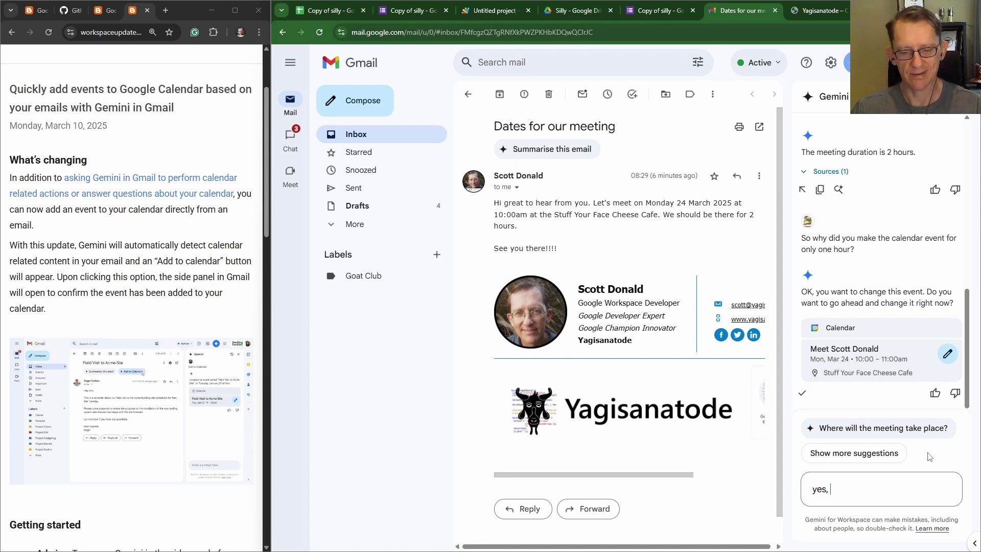
text(I do.)
key(Return)
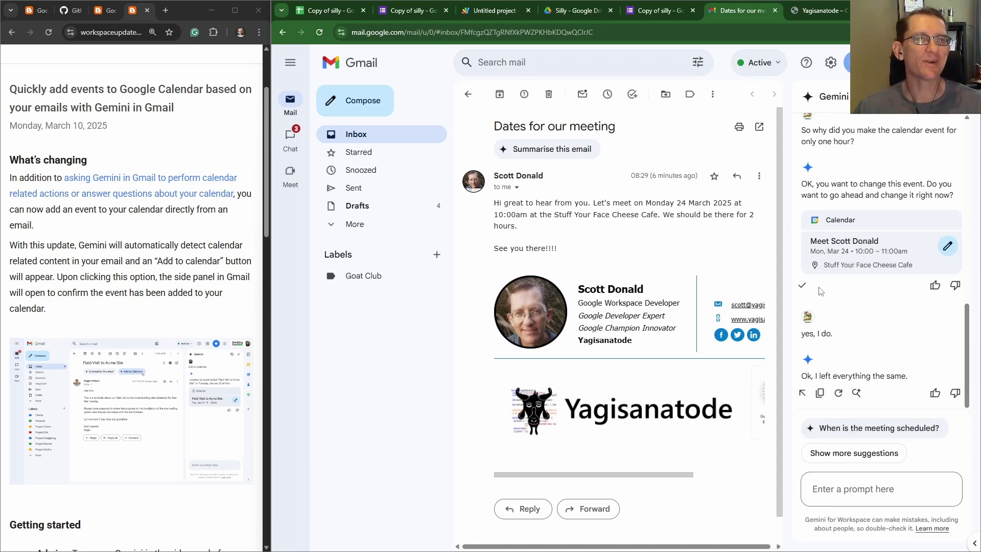
- Select the email's message text from the greeting down to 'See you there!!!!'
scroll(852, 346, up, 2)
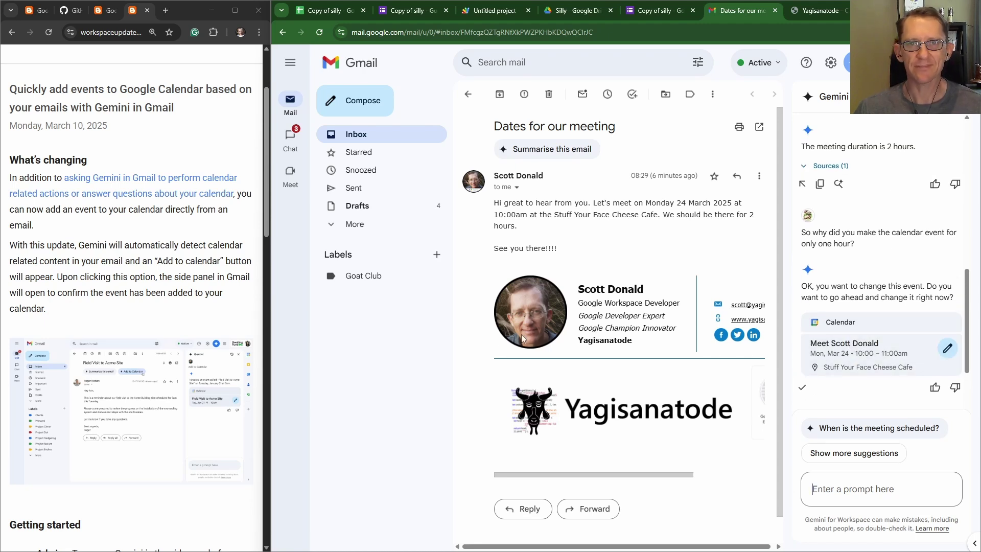
click(471, 359)
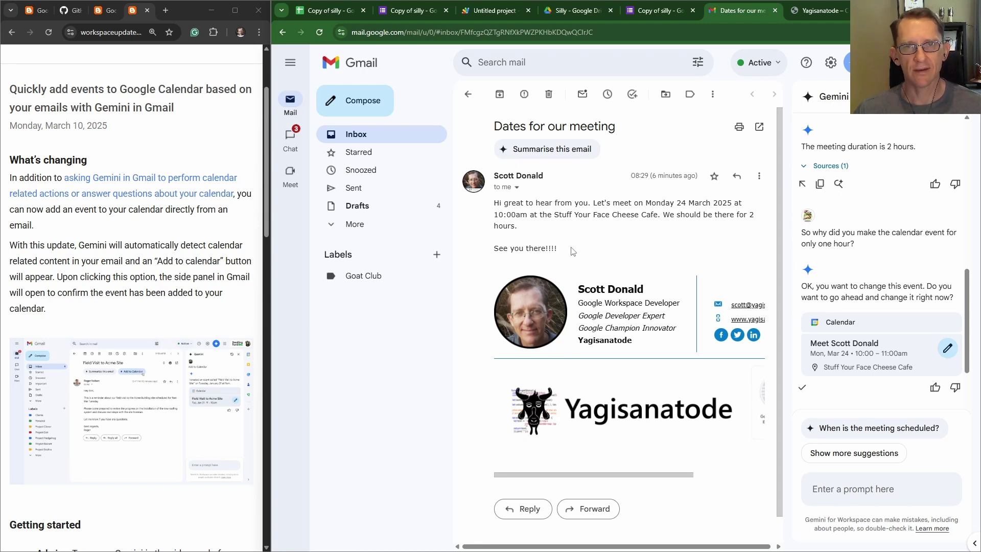
drag(572, 251, 494, 207)
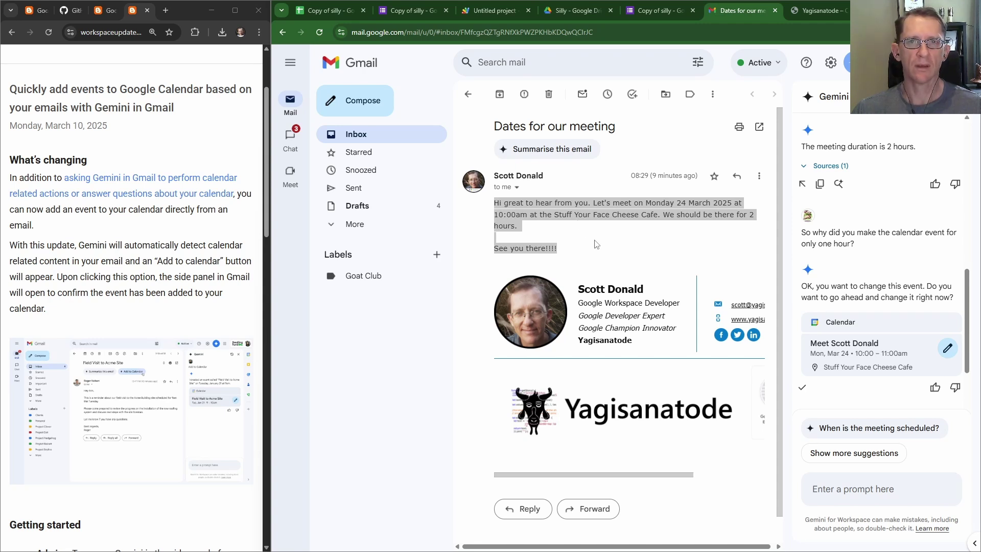
- Go back to the inbox and refresh it until the 'Party time!' email with its PDF appears
click(412, 136)
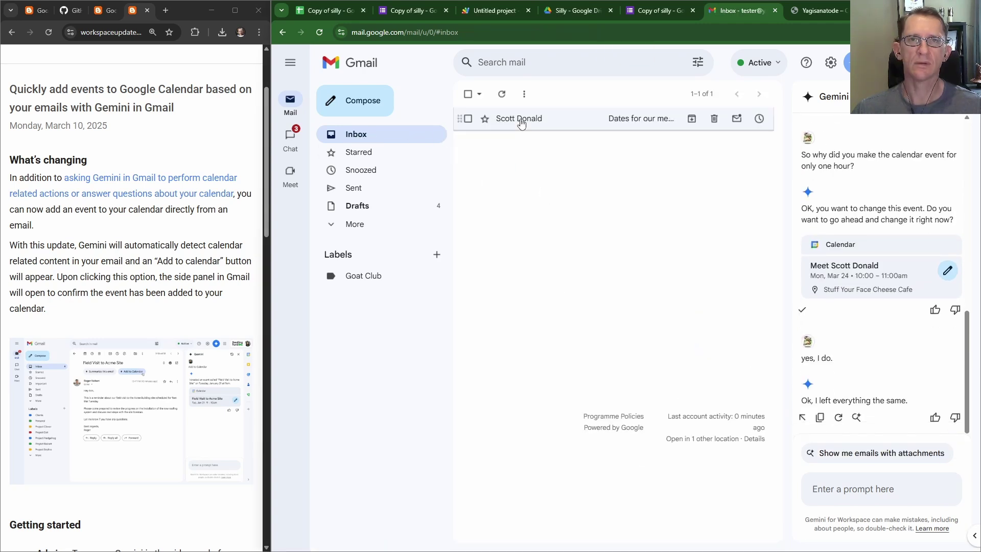
click(504, 98)
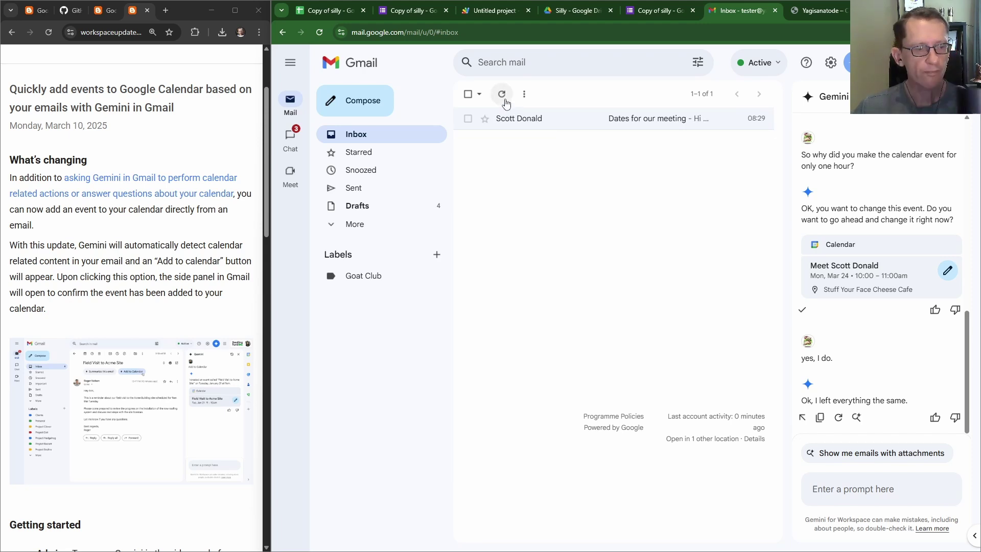
click(505, 103)
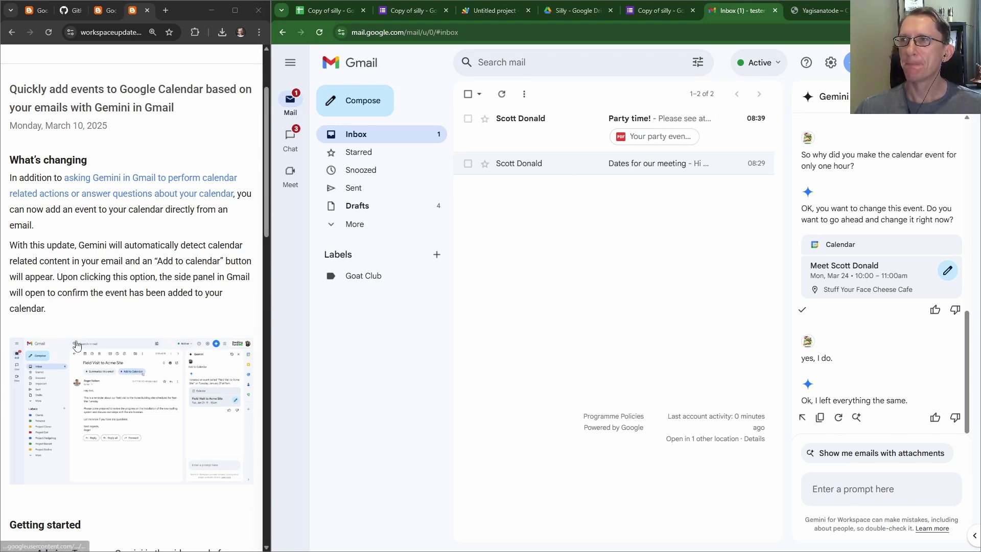
- Open 'Party time!' and preview its PDF: 24 March 2025, 14:00–18:00, with the address
click(552, 148)
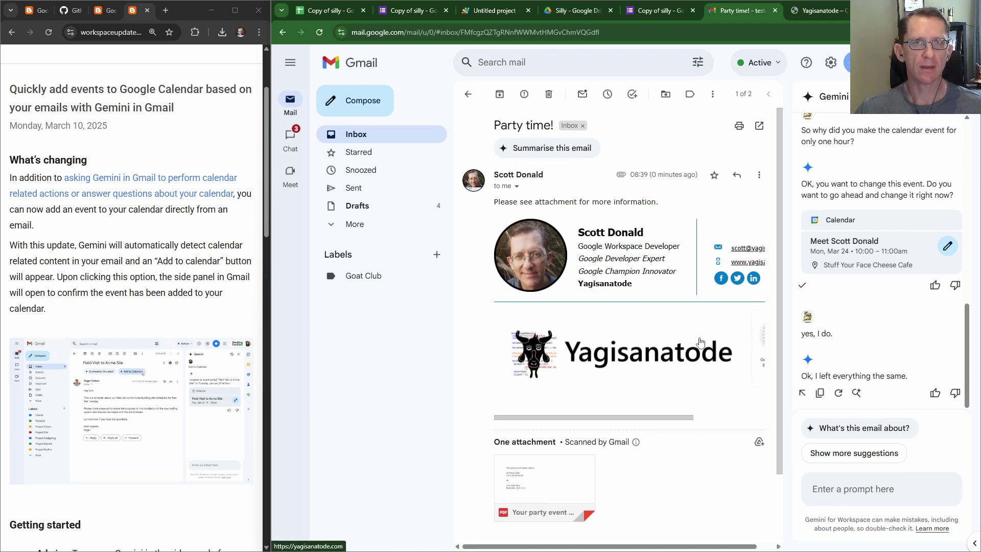
scroll(701, 342, down, 1)
scroll(700, 342, up, 1)
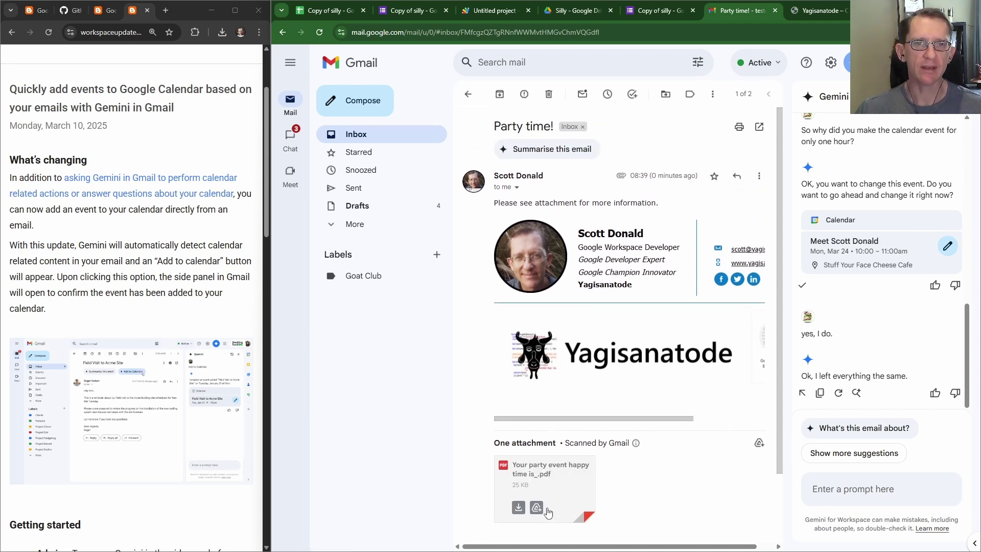
click(577, 482)
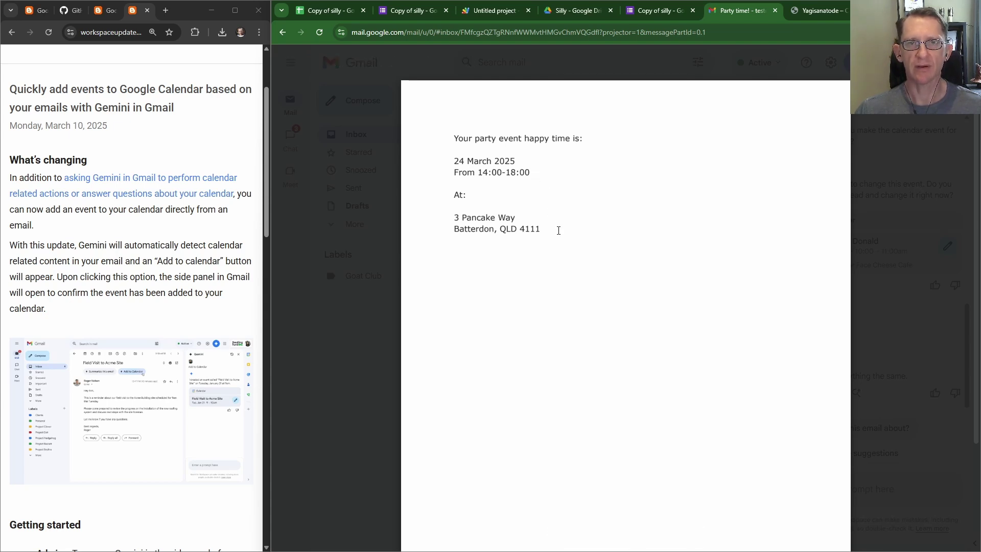
click(371, 394)
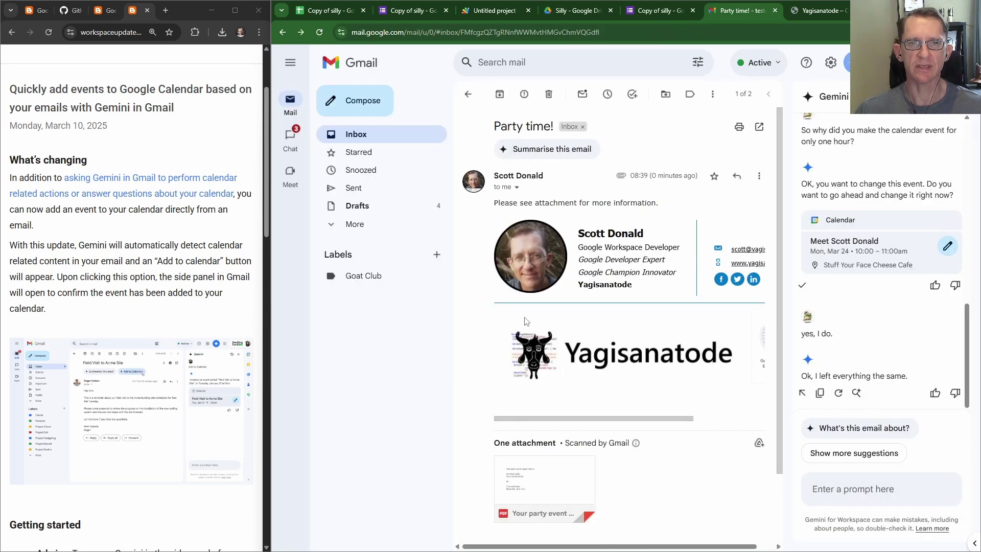
- Ask Gemini to schedule the event from the attached PDF with the correct period and address
click(834, 488)
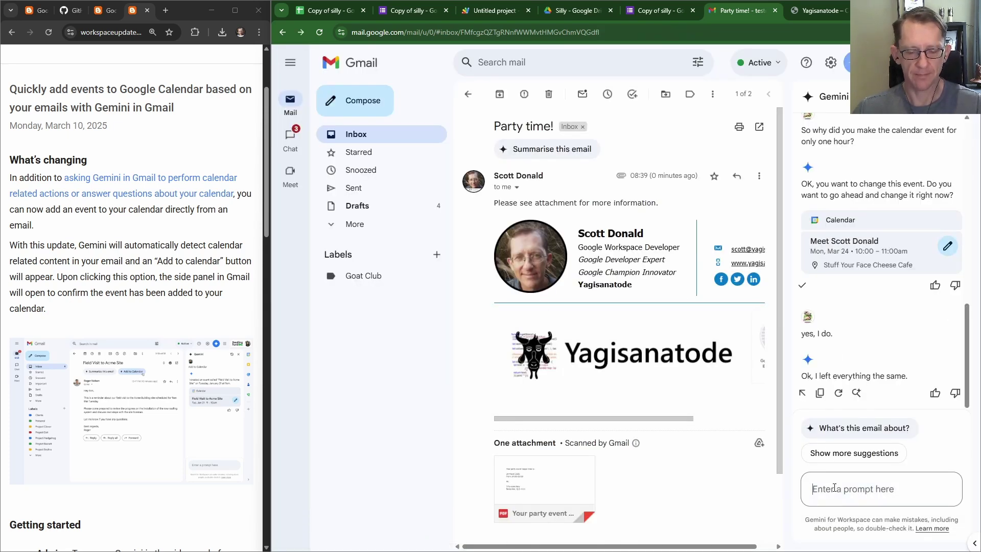
text(Pl)
key(BackSpace)
key(BackSpace)
key(BackSpace)
text(Using the )
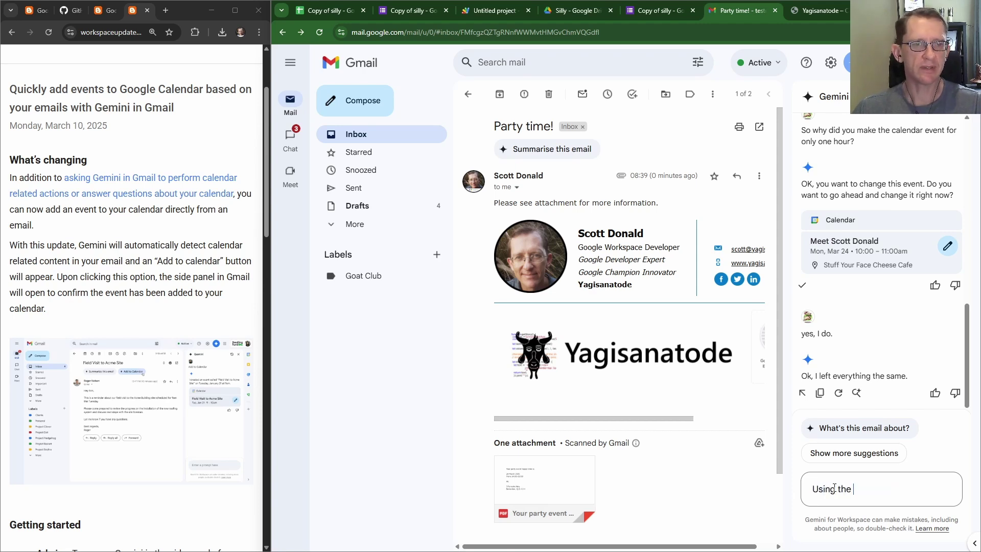
text(PDF attached pl)
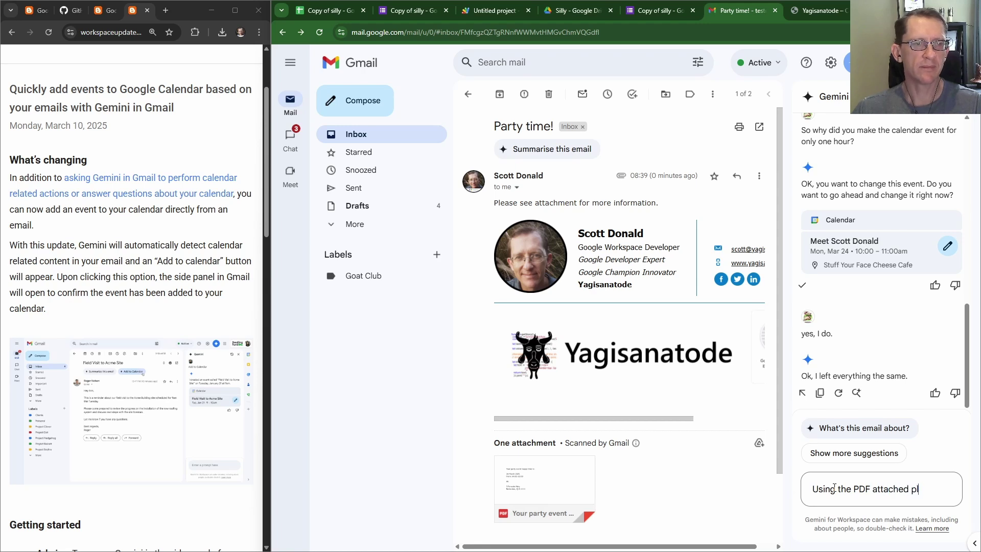
text(ease sched)
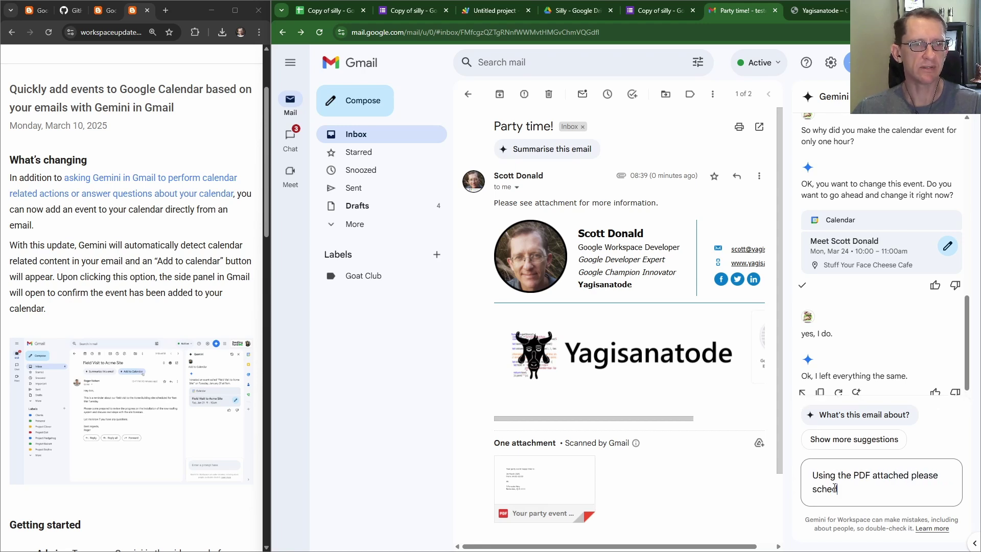
text(ule this avent. Ensure you have the correct period and add the add)
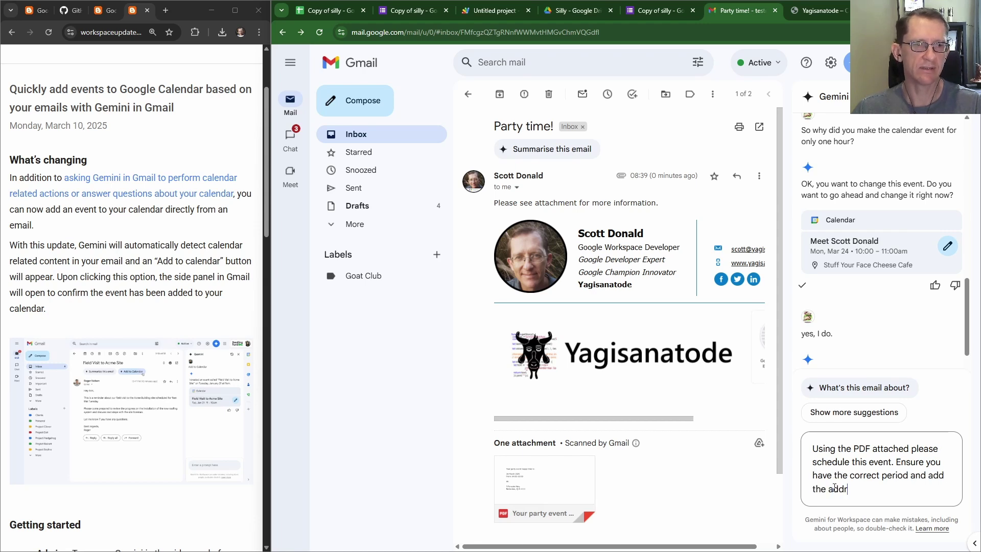
text(ress.)
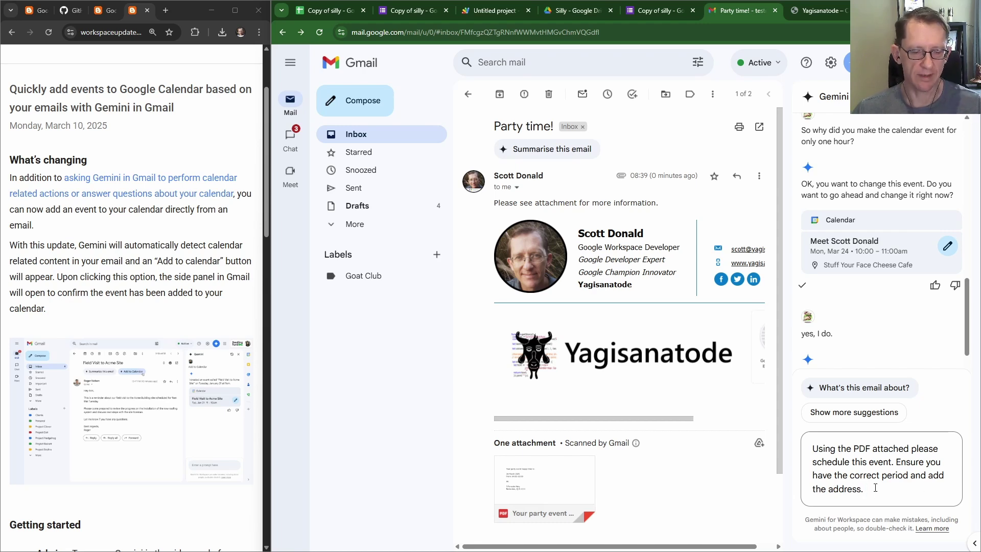
key(Return)
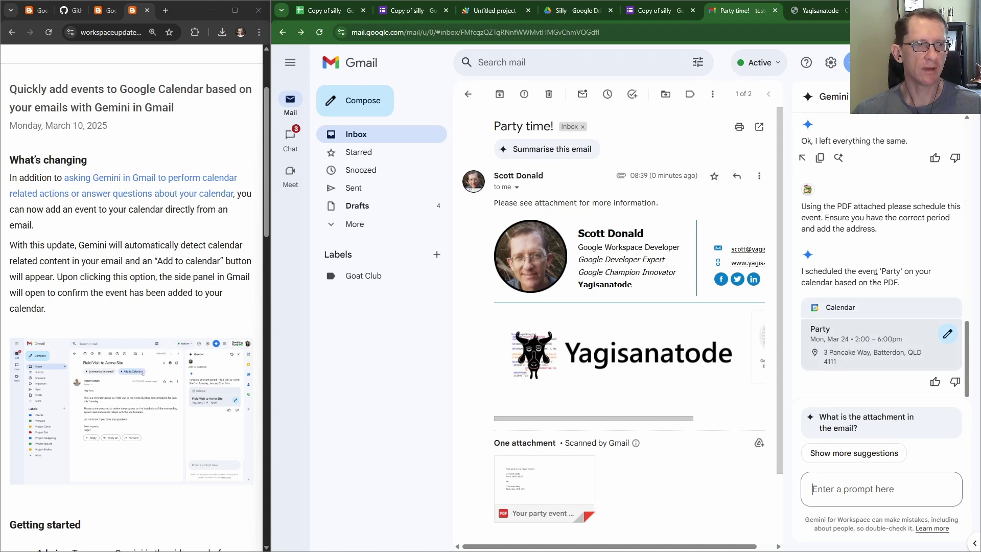
- Open the Party event on Monday 24 March in Google Calendar, which shows 11:00am–3:00pm
click(817, 11)
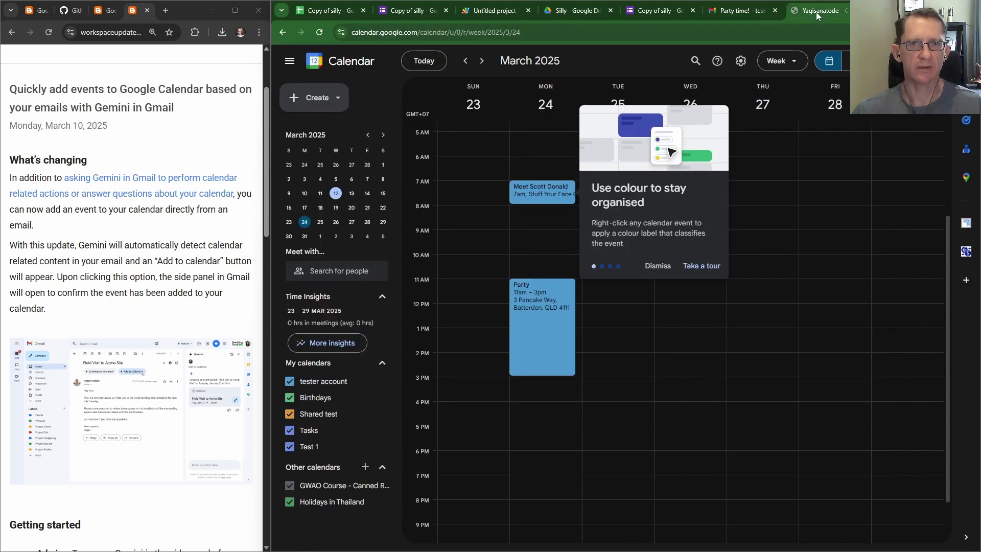
click(750, 368)
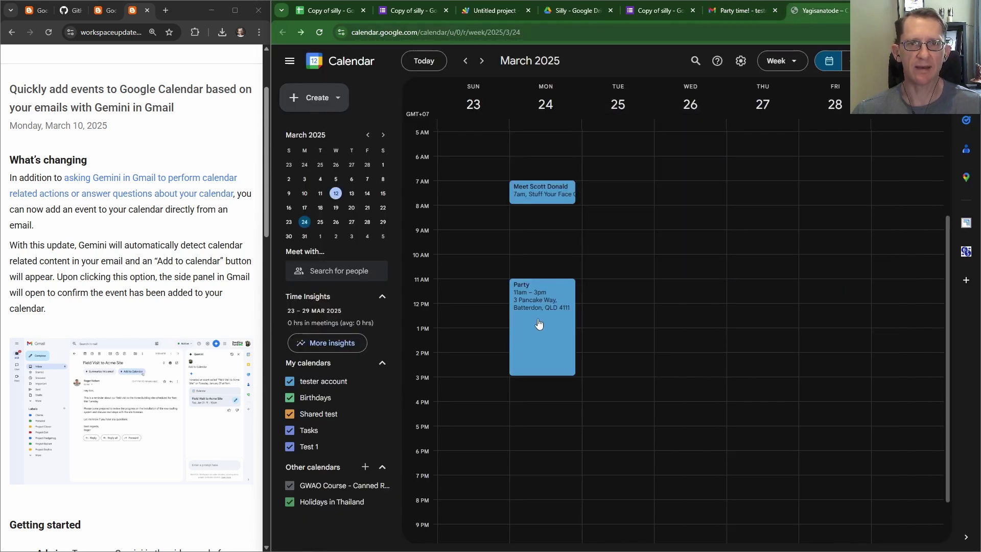
click(741, 10)
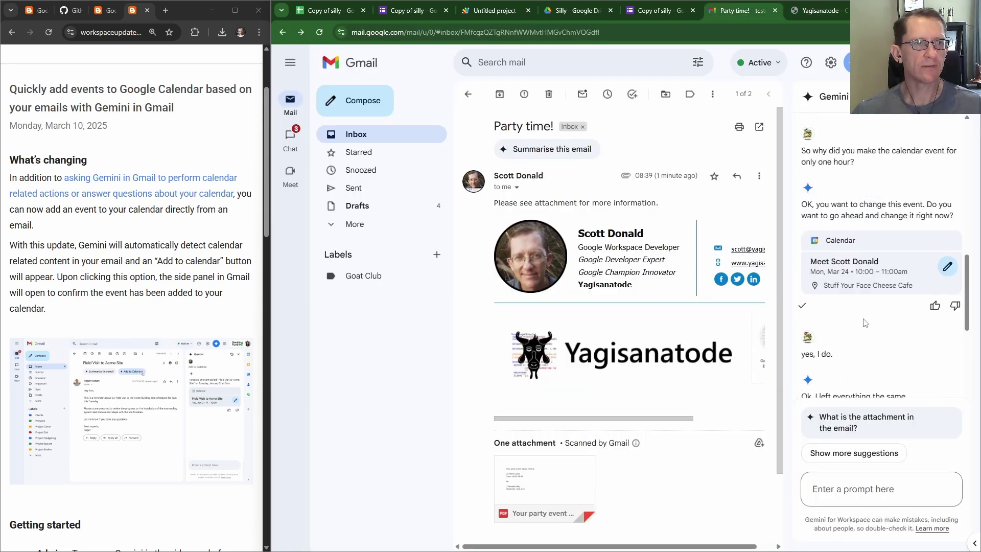
click(808, 10)
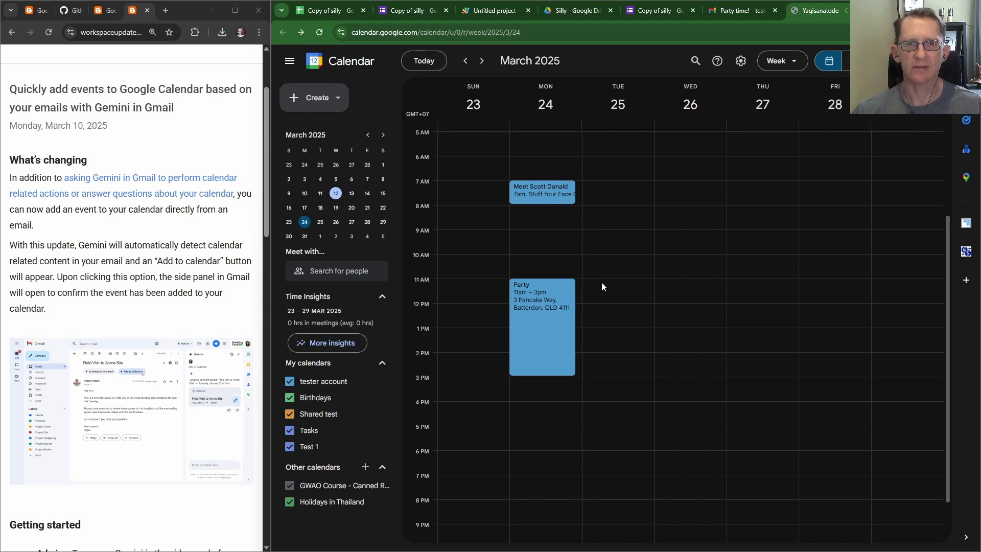
click(745, 10)
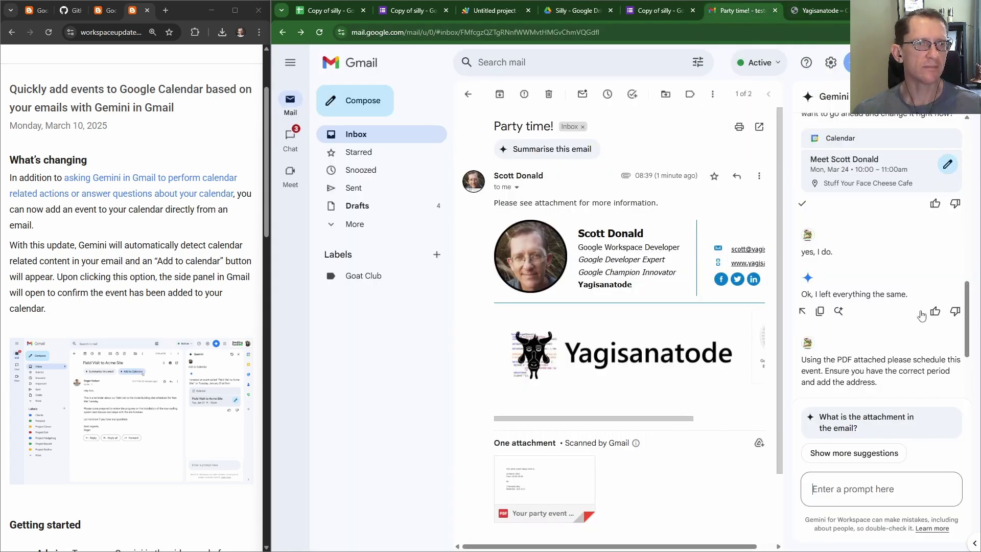
scroll(859, 285, up, 2)
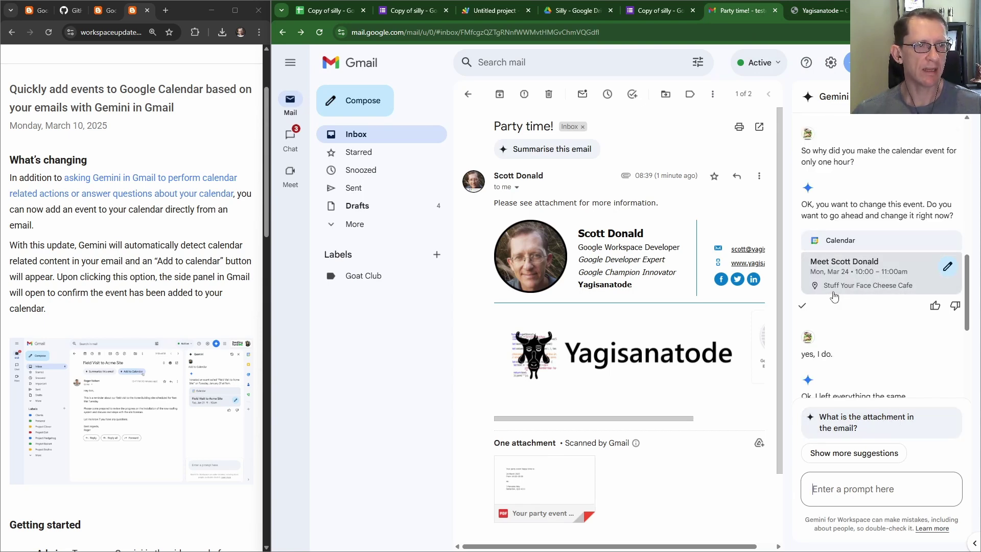
scroll(869, 317, down, 5)
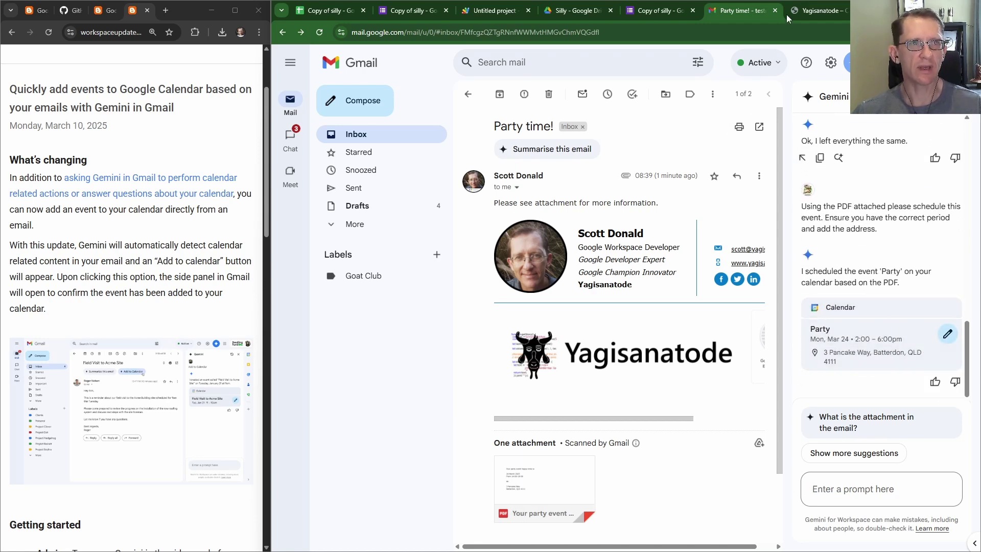
click(813, 10)
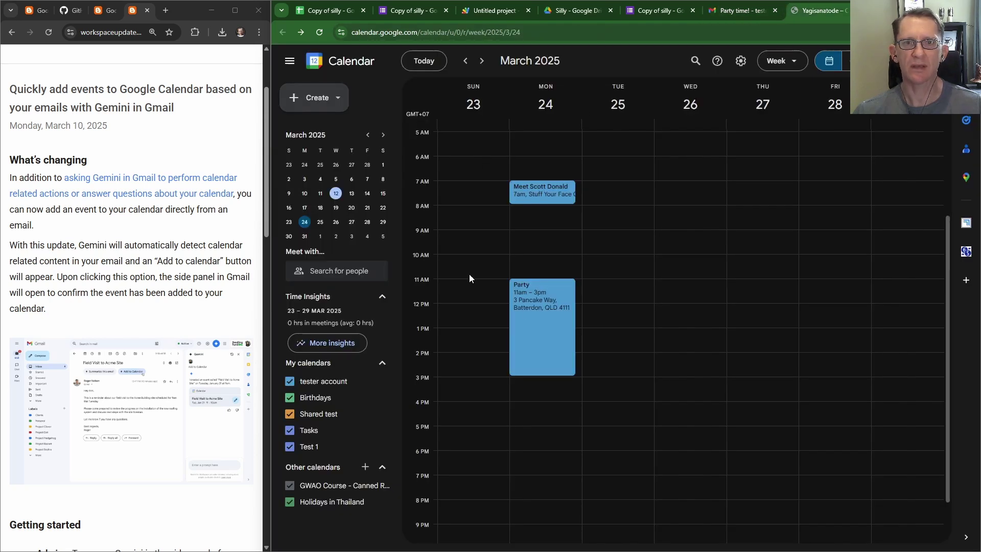
click(552, 330)
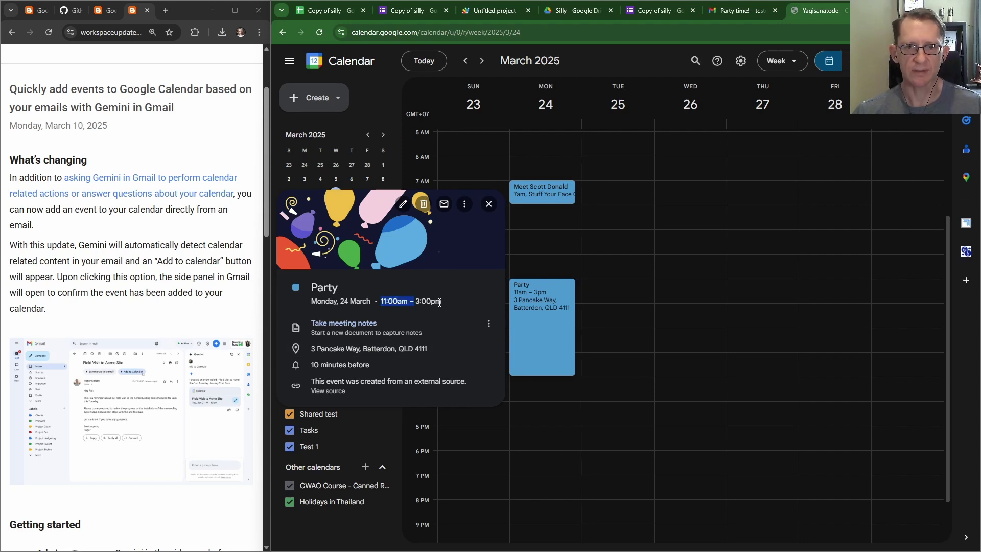
- Highlight the event's 11:00am–3:00pm time, show its address on a map, and return to Gmail
drag(440, 302, 393, 305)
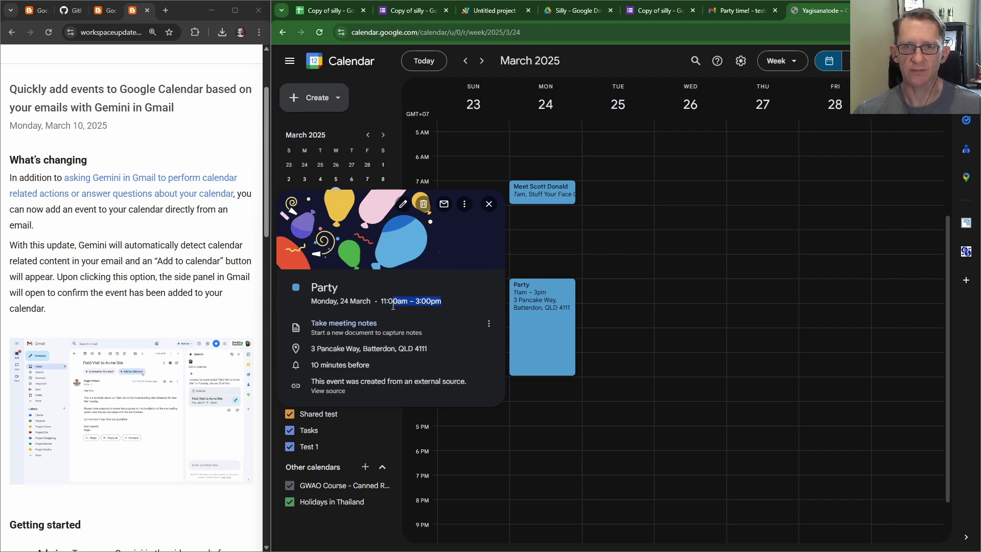
click(387, 352)
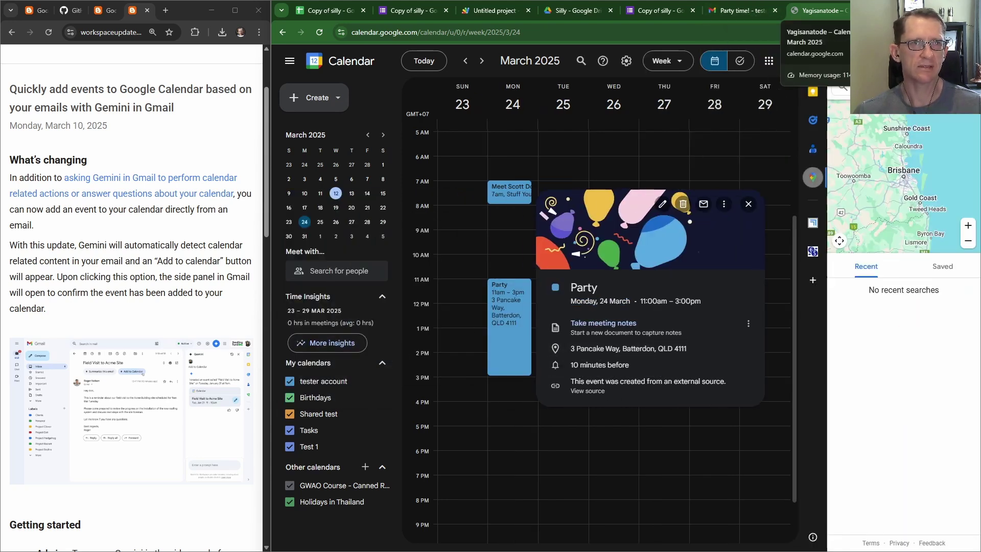
click(741, 10)
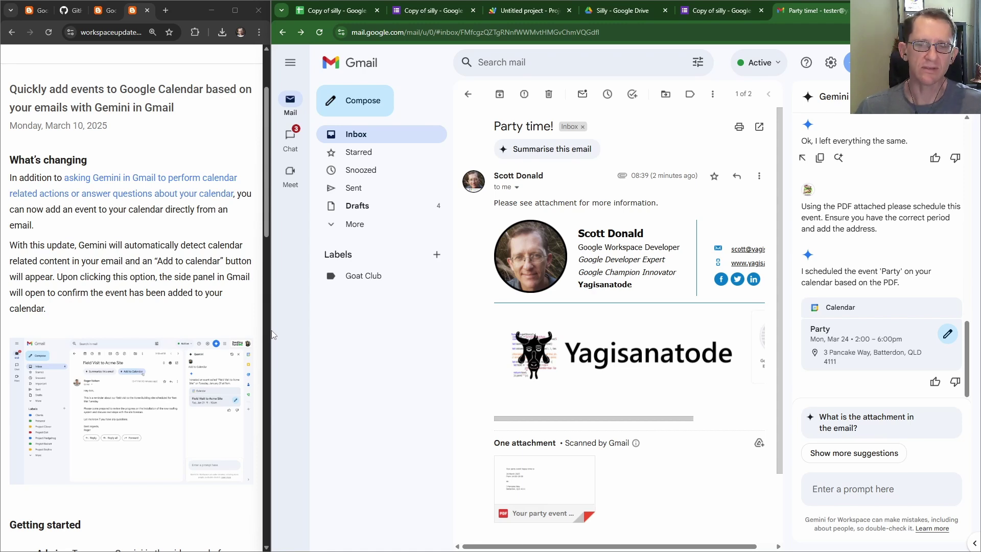
- Move the split divider right to widen the Gemini calendar-events blog post beside Gmail
drag(273, 336, 437, 332)
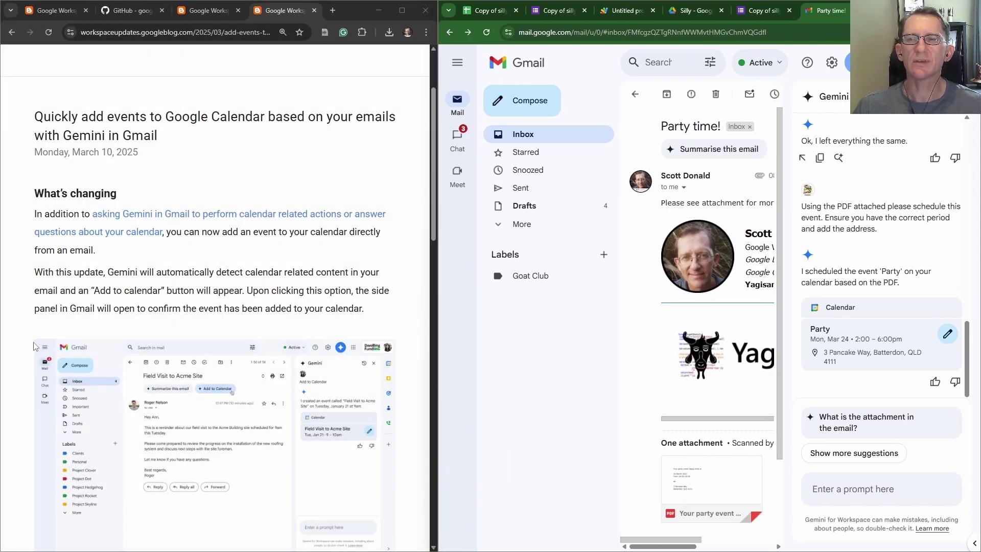